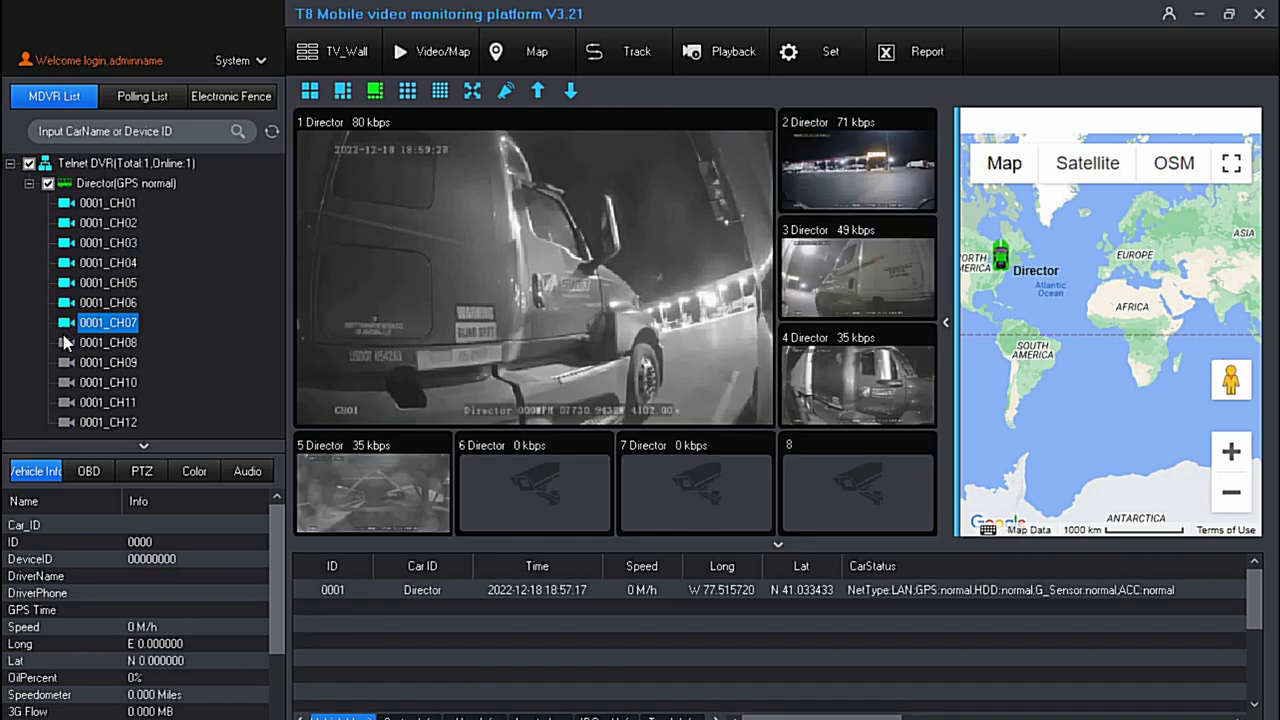
Start the live video of the Director vehicle's remaining channels, CH08 through CH12.
{"action": "double_click", "coordinate": [63, 342]}
{"action": "left_click", "coordinate": [63, 362]}
{"action": "double_click", "coordinate": [63, 361]}
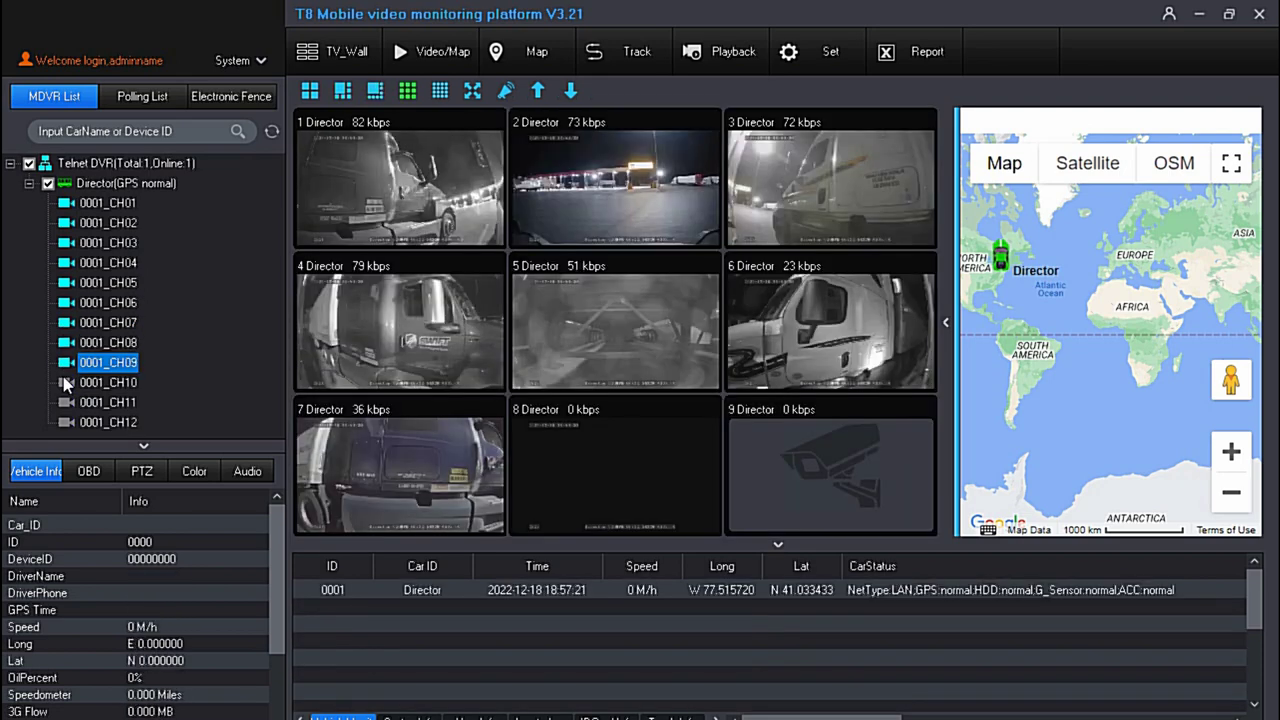
{"action": "double_click", "coordinate": [63, 378]}
{"action": "left_click", "coordinate": [63, 401]}
{"action": "double_click", "coordinate": [66, 403]}
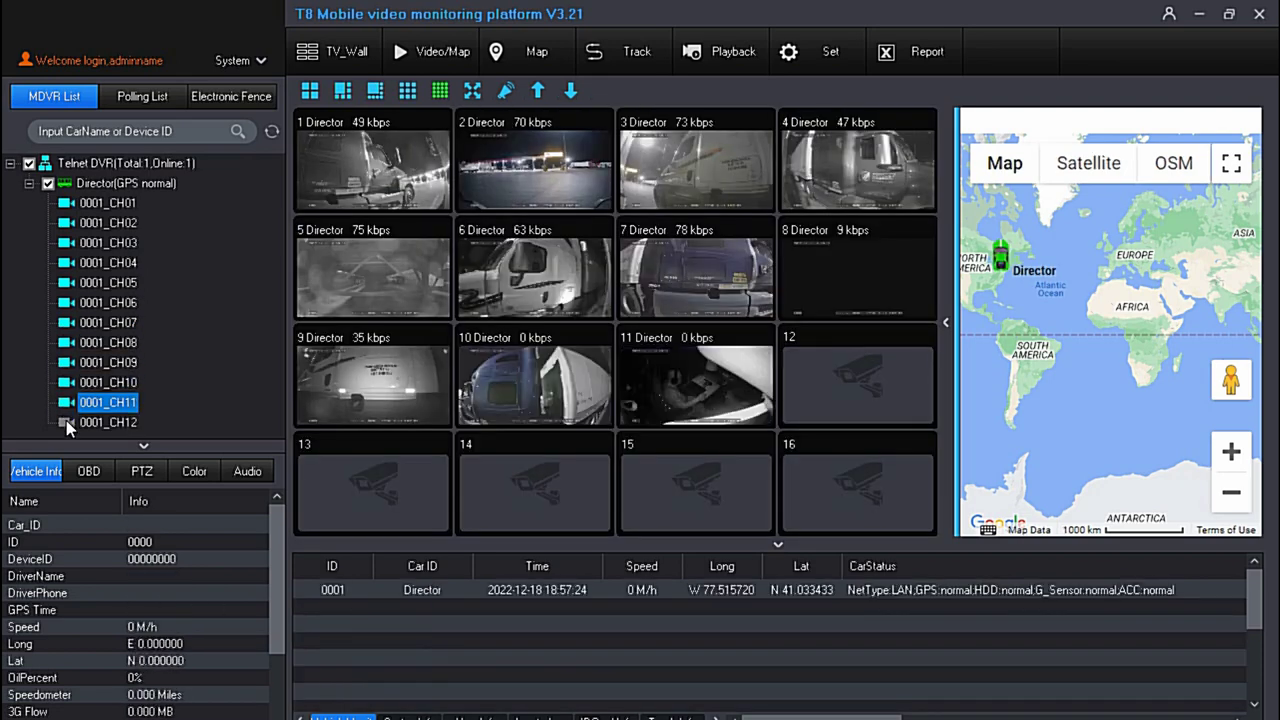
{"action": "double_click", "coordinate": [66, 421]}
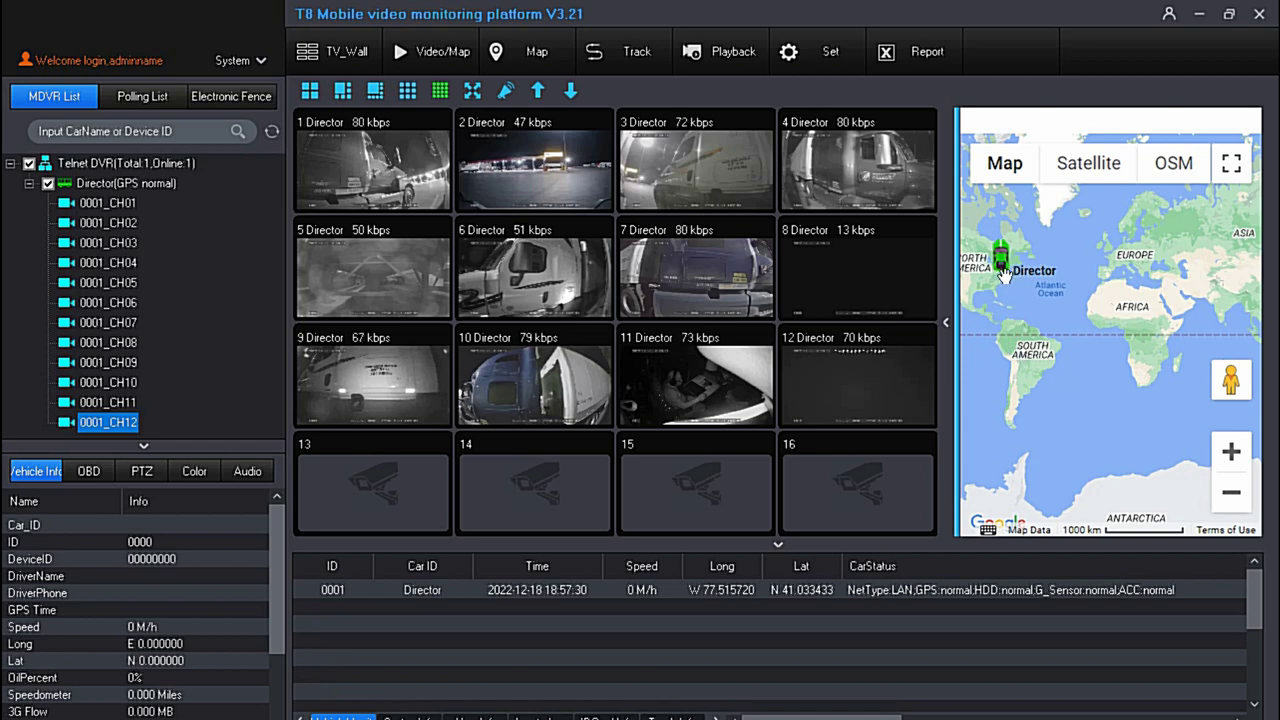
{"action": "left_click", "coordinate": [1002, 277]}
{"action": "scroll", "coordinate": [1031, 323], "scroll_direction": "up", "scroll_amount": 3}
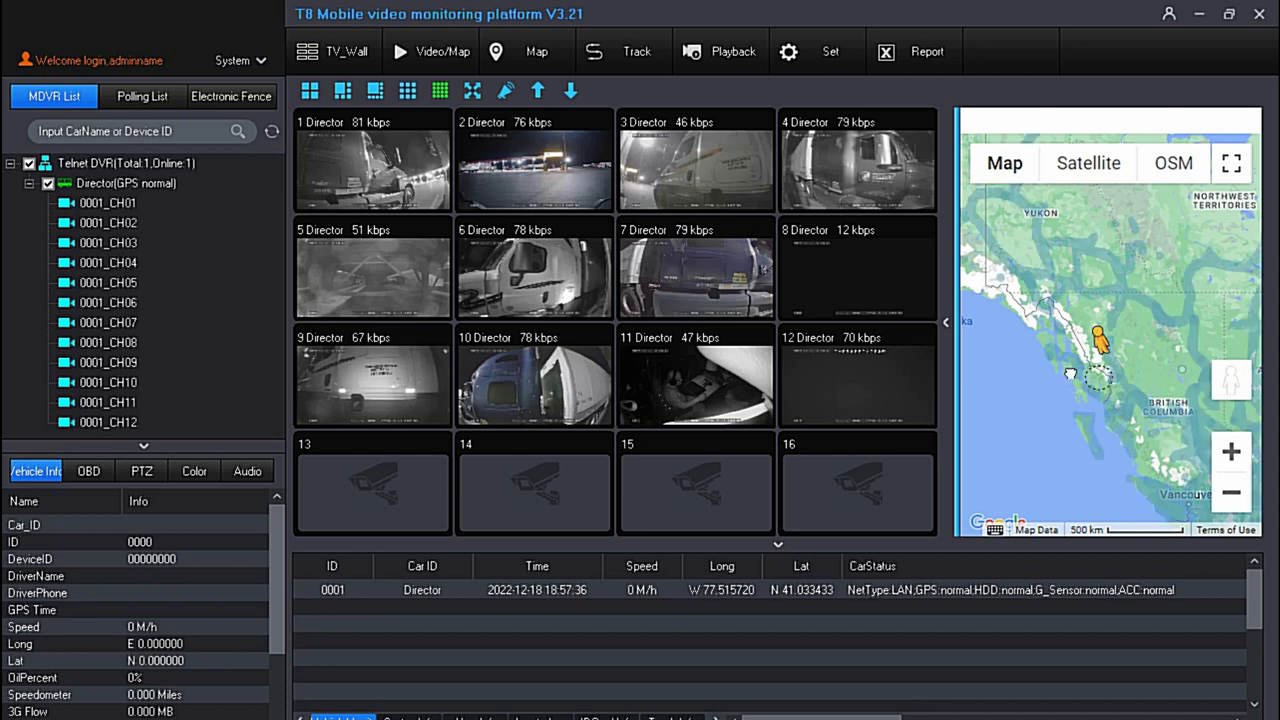
{"action": "scroll", "coordinate": [1139, 396], "scroll_direction": "up", "scroll_amount": 1}
{"action": "left_click_drag", "start_coordinate": [1231, 379], "coordinate": [1039, 382]}
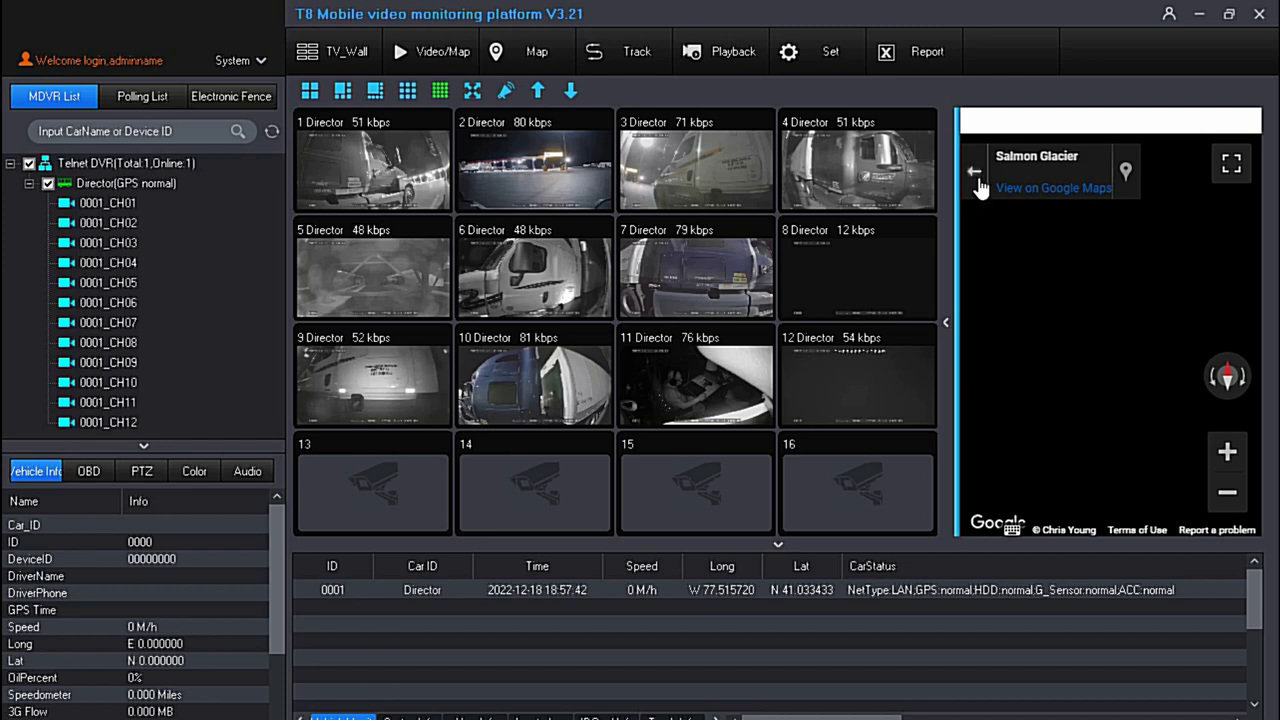
{"action": "left_click", "coordinate": [975, 176]}
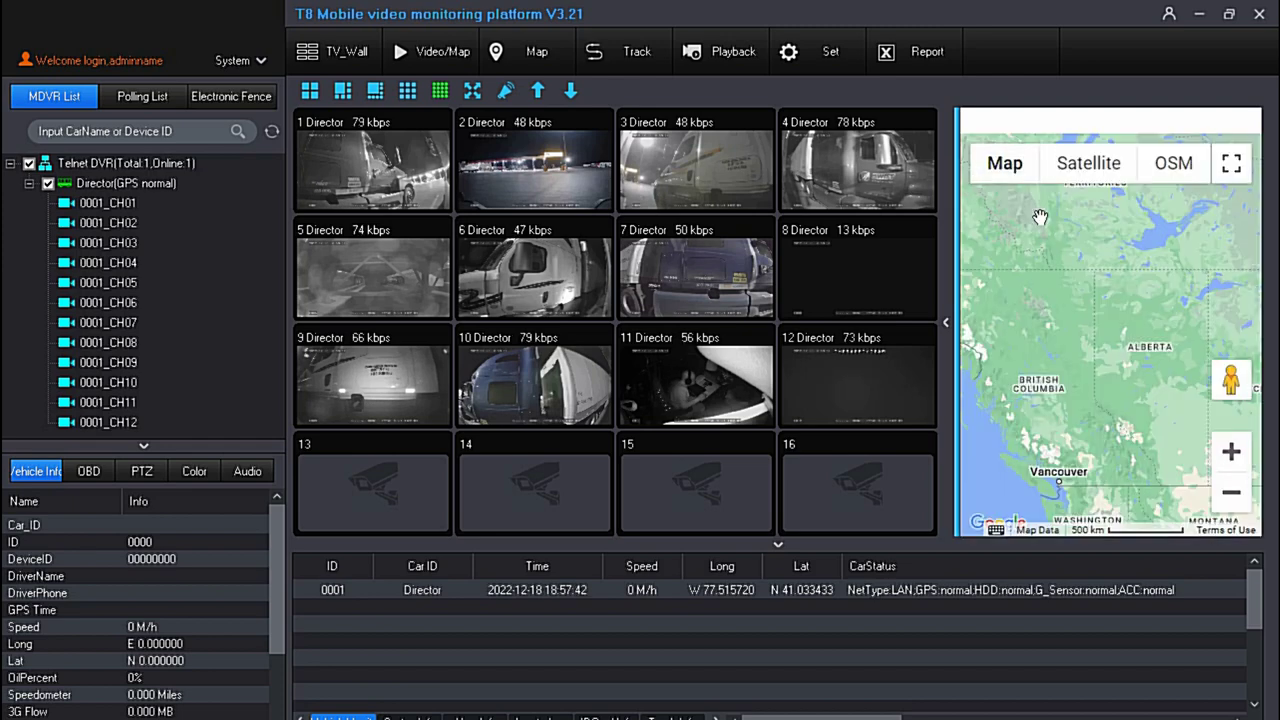
Locate the Director vehicle in Pennsylvania on the map and show its device details.
{"action": "left_click_drag", "start_coordinate": [1087, 407], "coordinate": [1061, 289]}
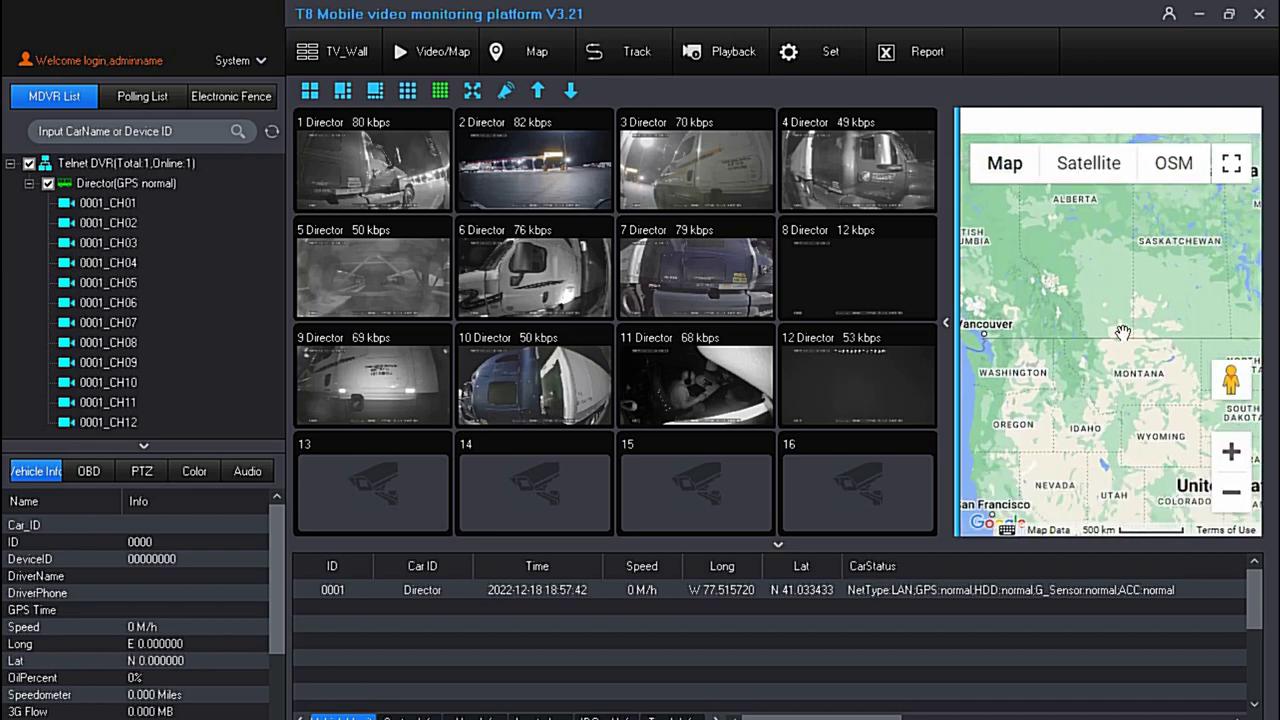
{"action": "left_click_drag", "start_coordinate": [1125, 333], "coordinate": [1037, 272]}
{"action": "left_click_drag", "start_coordinate": [1115, 323], "coordinate": [1070, 323]}
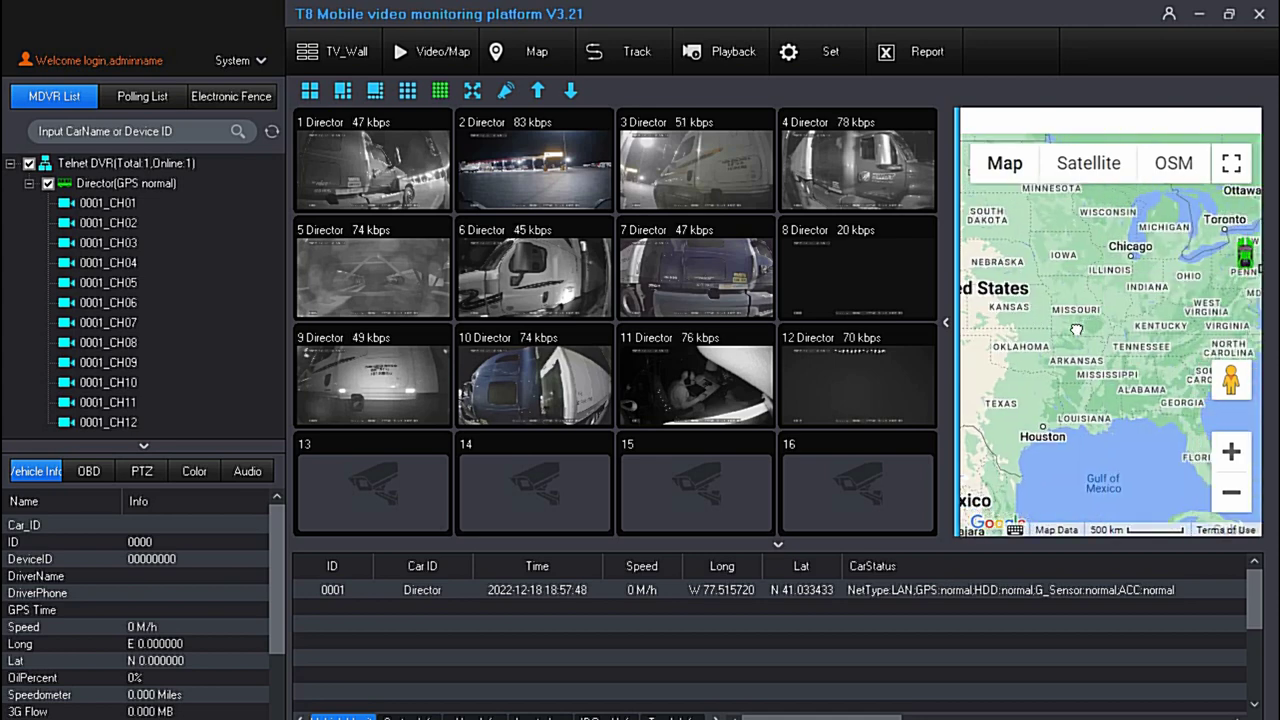
{"action": "mouse_move", "coordinate": [1161, 297]}
{"action": "left_mouse_down"}
{"action": "mouse_move", "coordinate": [1125, 331]}
{"action": "mouse_move", "coordinate": [1063, 352]}
{"action": "left_mouse_up"}
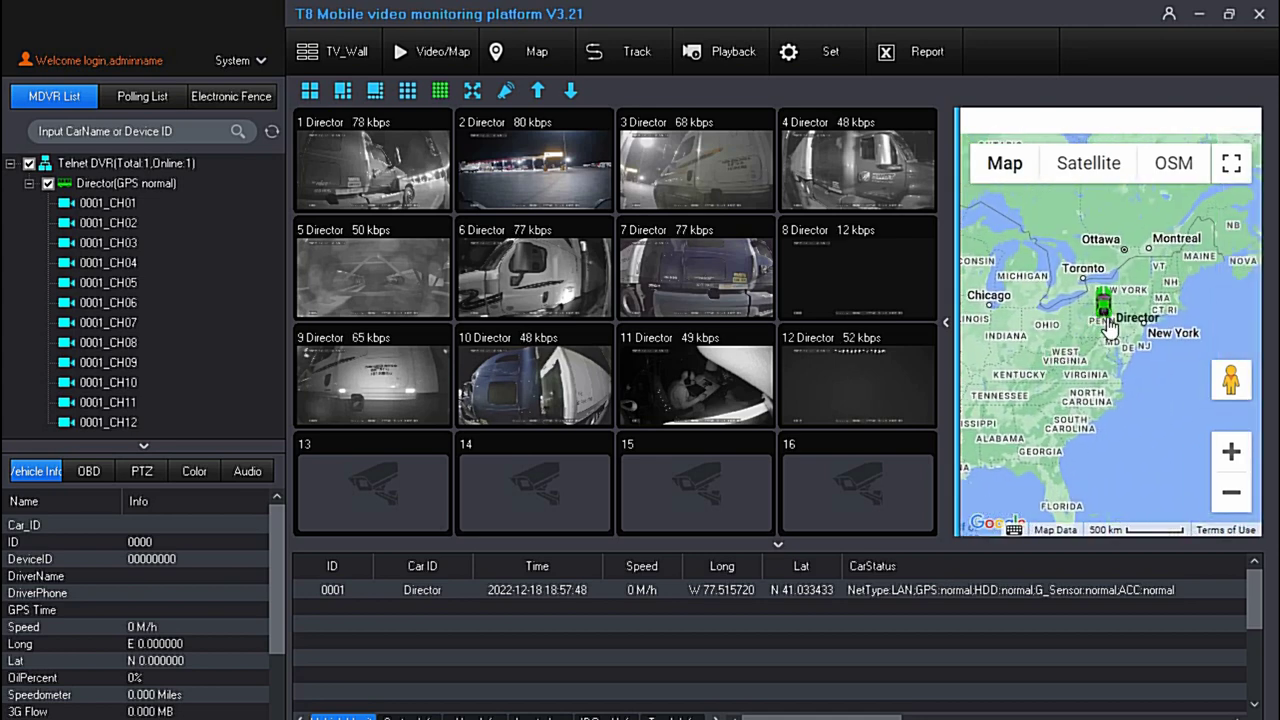
{"action": "left_click", "coordinate": [1113, 297]}
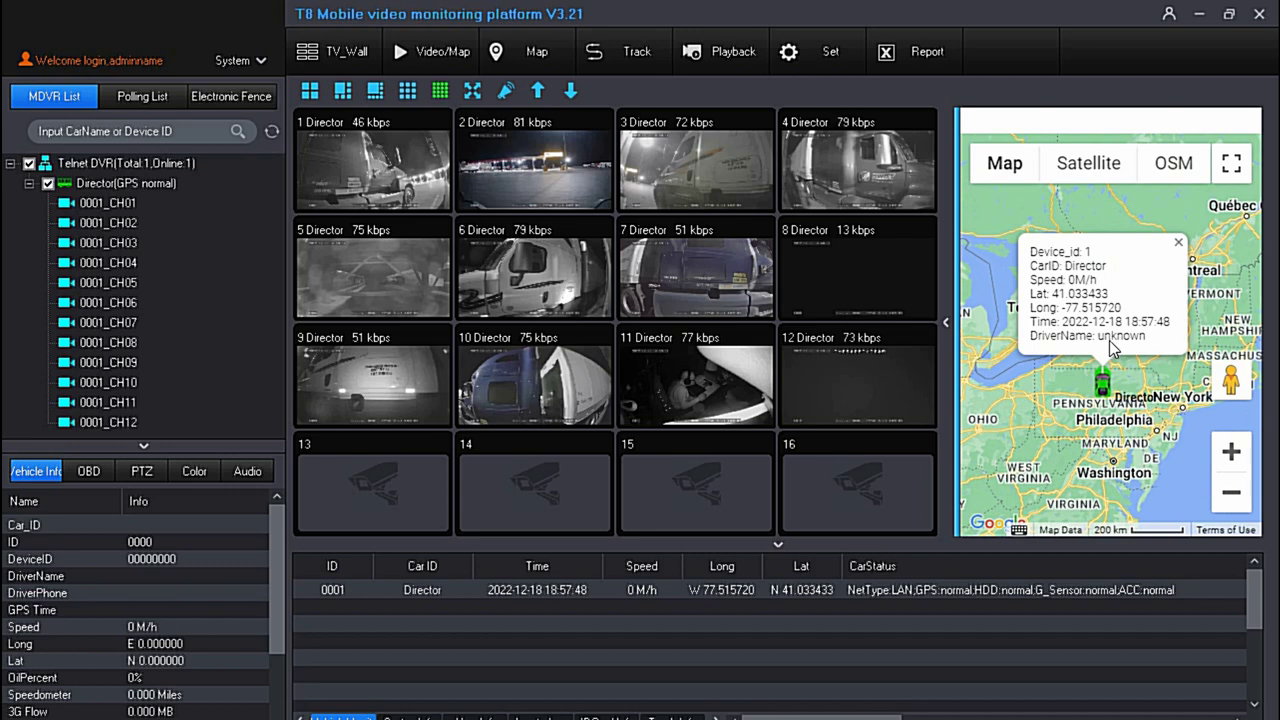
Examine the Director vehicle's exact location at street level on the map, centring the map on its marker.
{"action": "scroll", "coordinate": [1122, 410], "scroll_direction": "up", "scroll_amount": 1}
{"action": "scroll", "coordinate": [1122, 410], "scroll_direction": "up", "scroll_amount": 2}
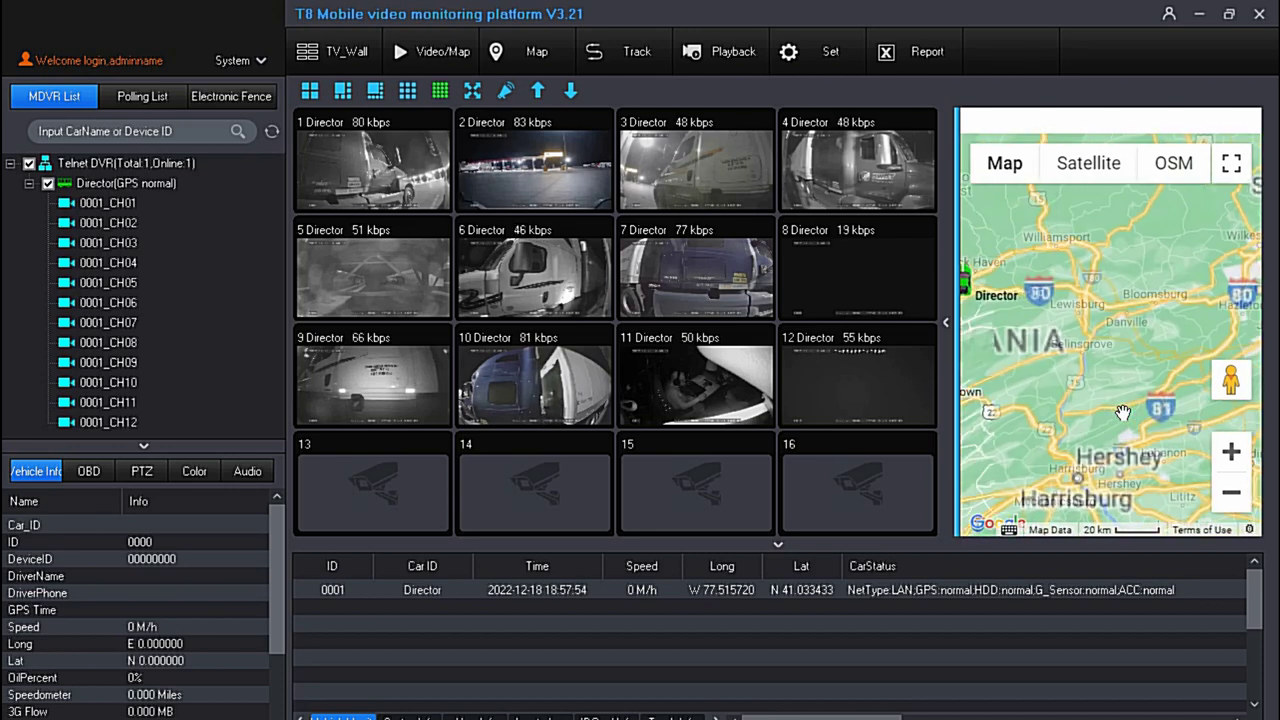
{"action": "left_click", "coordinate": [966, 292]}
{"action": "scroll", "coordinate": [1105, 365], "scroll_direction": "up", "scroll_amount": 3}
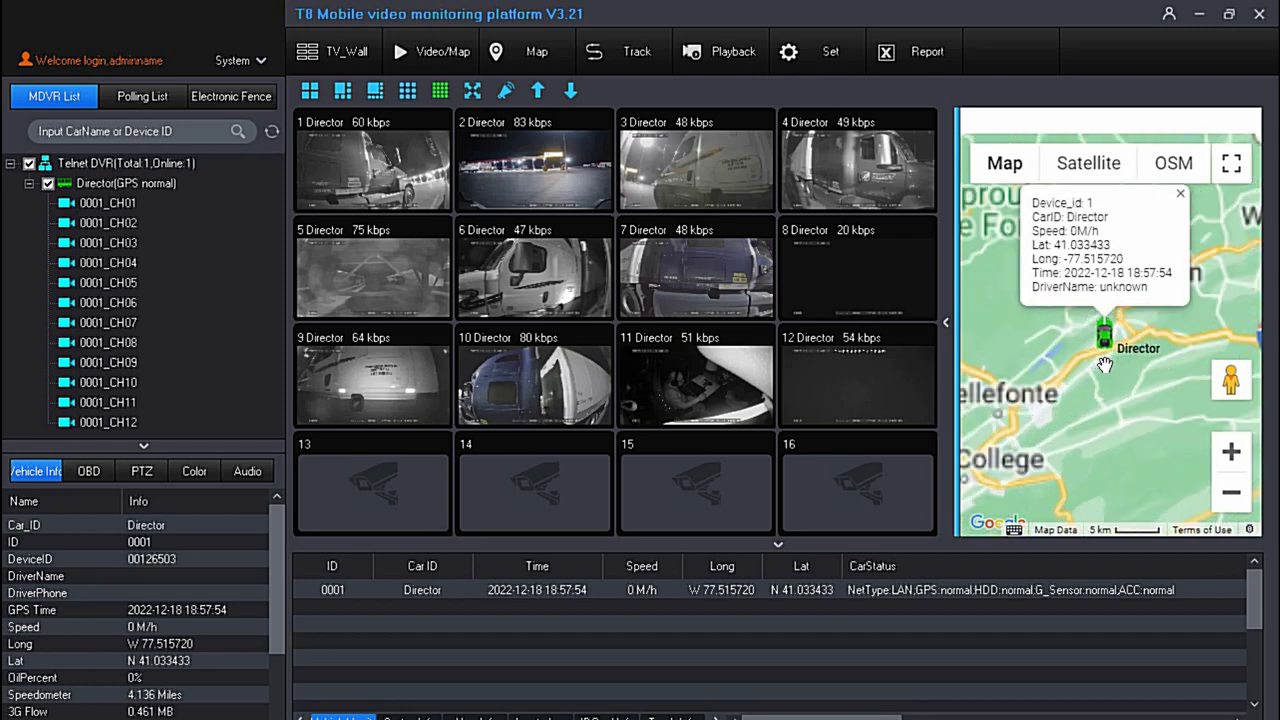
{"action": "scroll", "coordinate": [1105, 365], "scroll_direction": "up", "scroll_amount": 1}
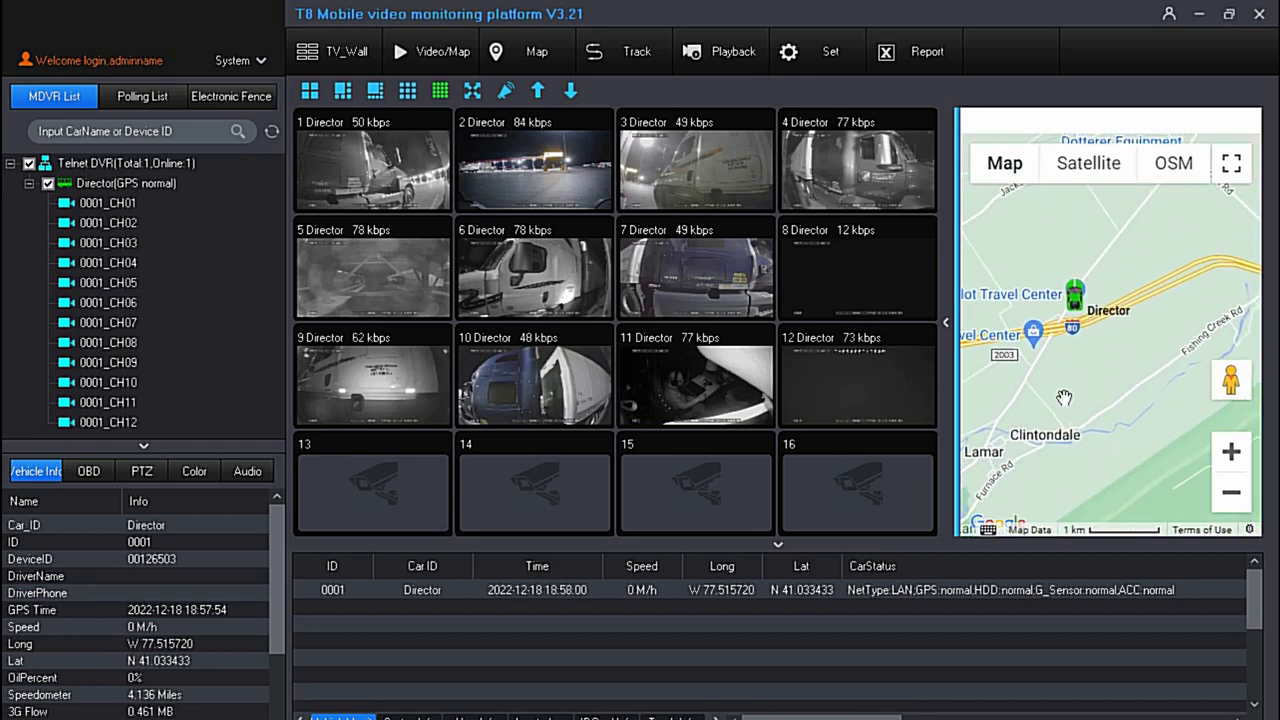
{"action": "left_click", "coordinate": [1080, 310]}
{"action": "scroll", "coordinate": [1108, 362], "scroll_direction": "up", "scroll_amount": 3}
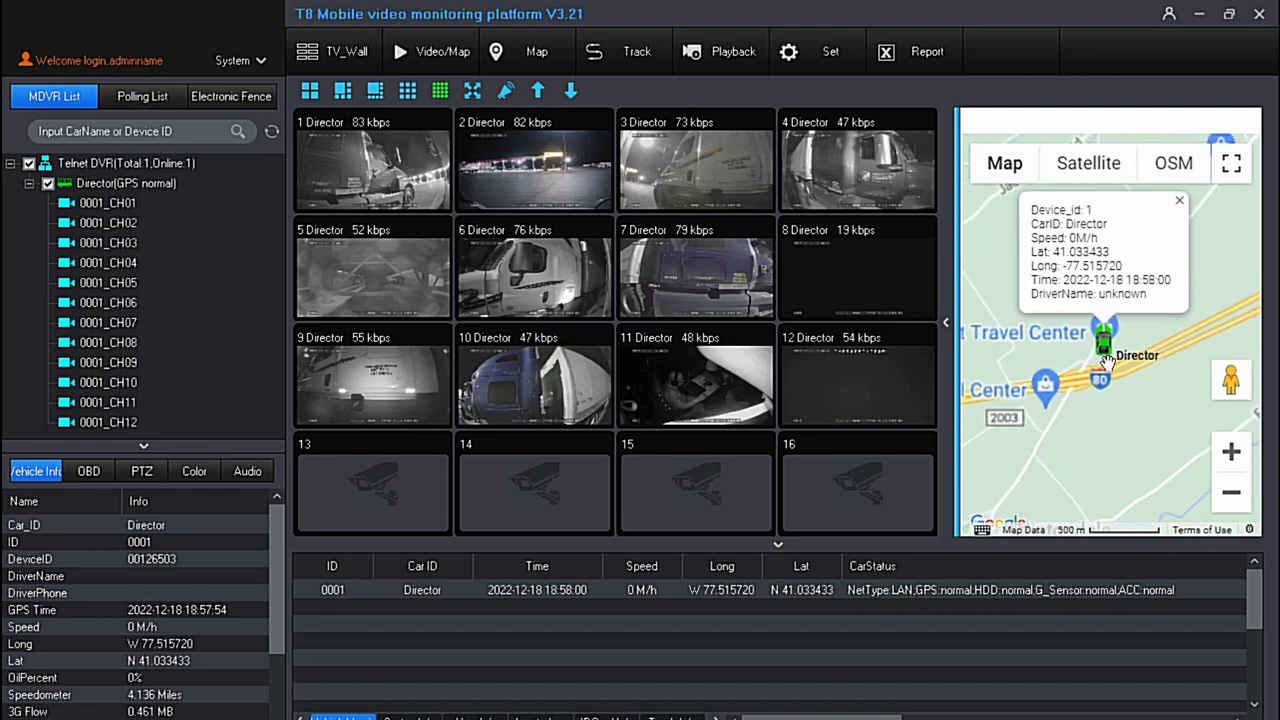
{"action": "scroll", "coordinate": [1108, 362], "scroll_direction": "up", "scroll_amount": 2}
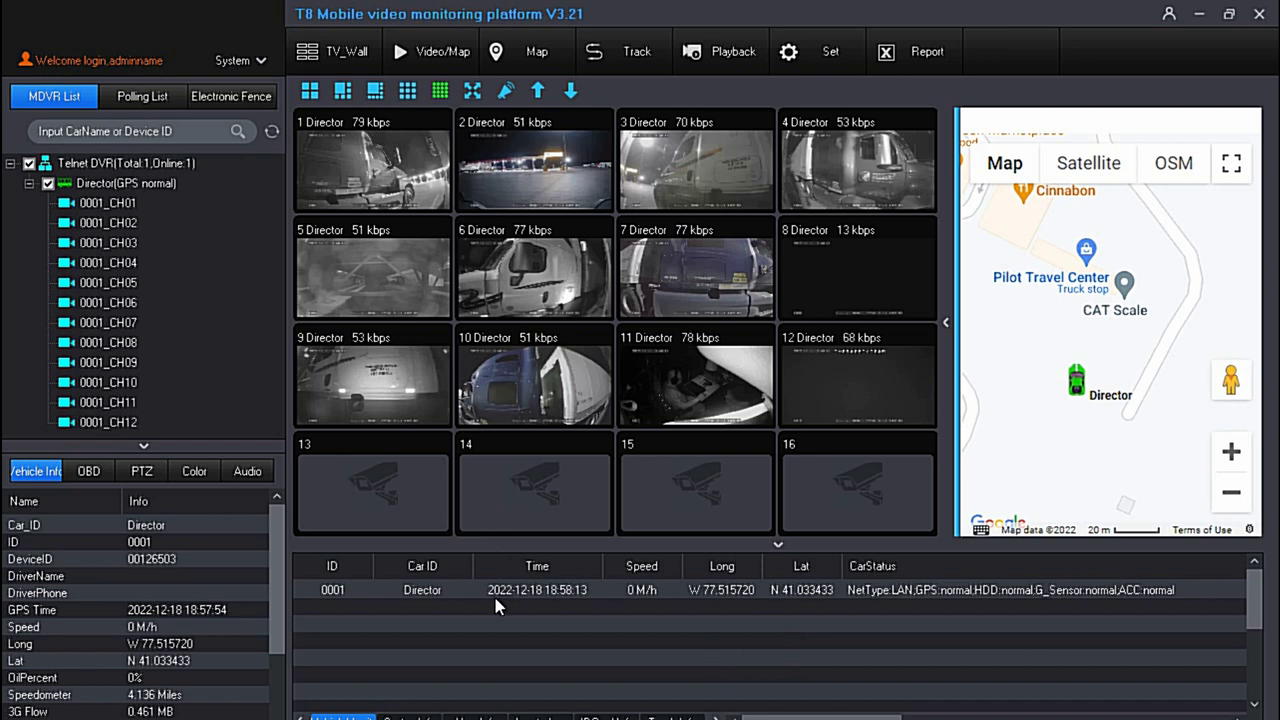
Review the base system settings in the parameter window and close it.
{"action": "left_click", "coordinate": [800, 58]}
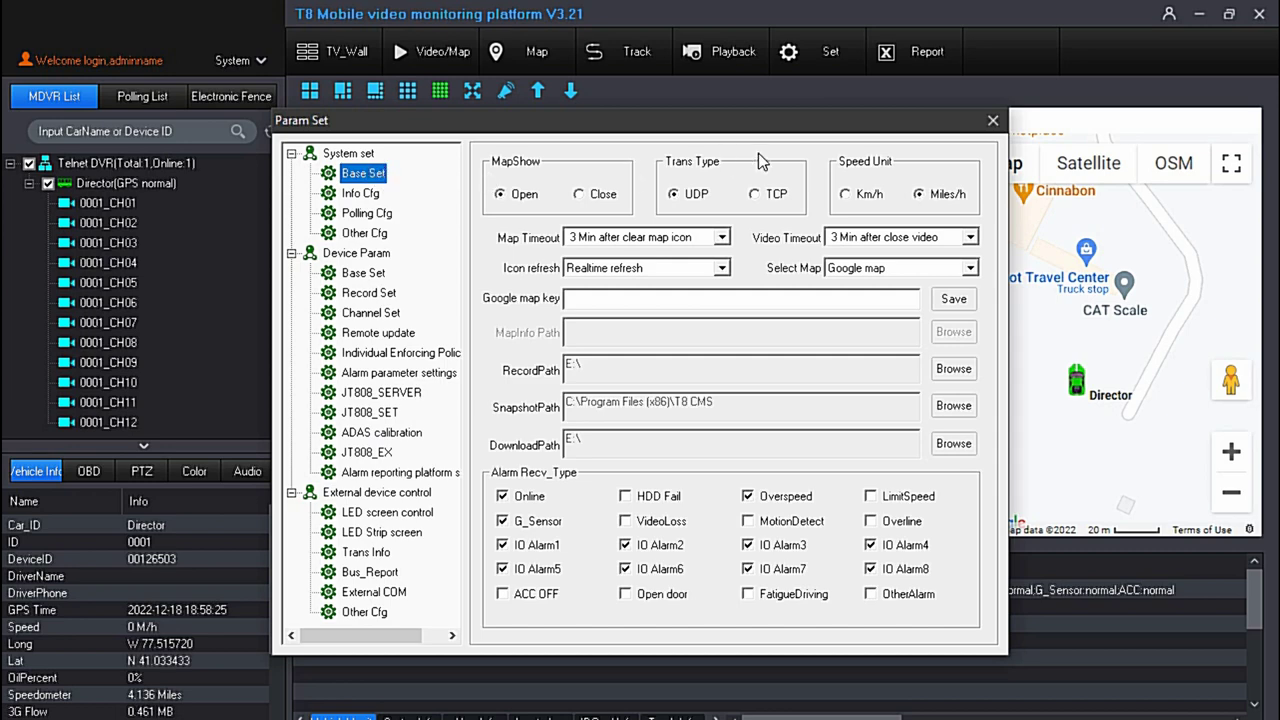
{"action": "left_click", "coordinate": [993, 120]}
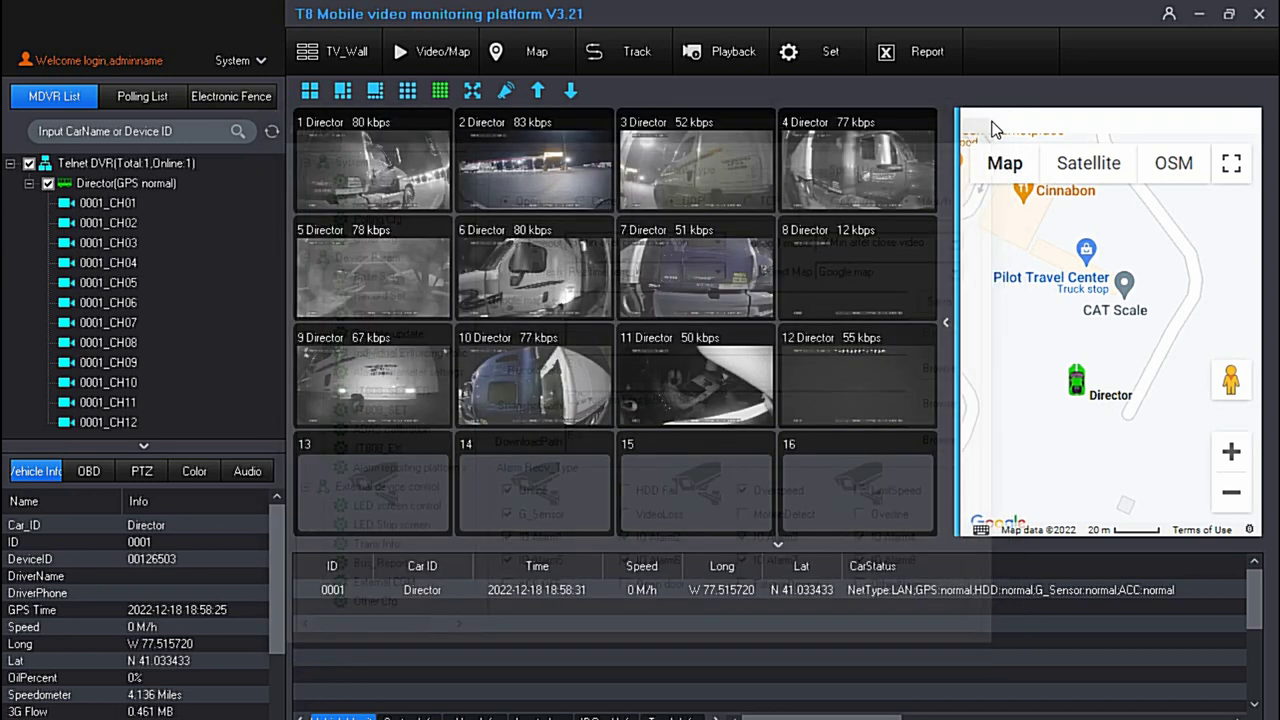
{"action": "left_click", "coordinate": [701, 53]}
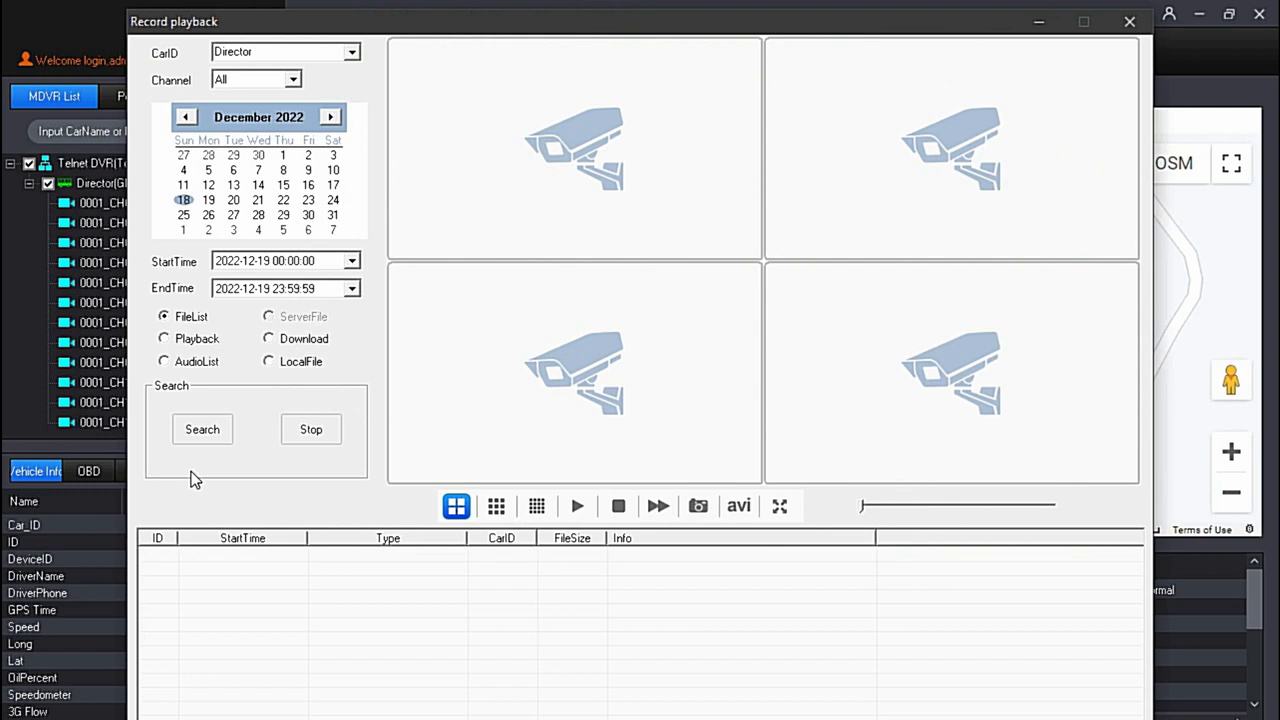
{"action": "left_click", "coordinate": [266, 261]}
{"action": "left_click", "coordinate": [352, 261]}
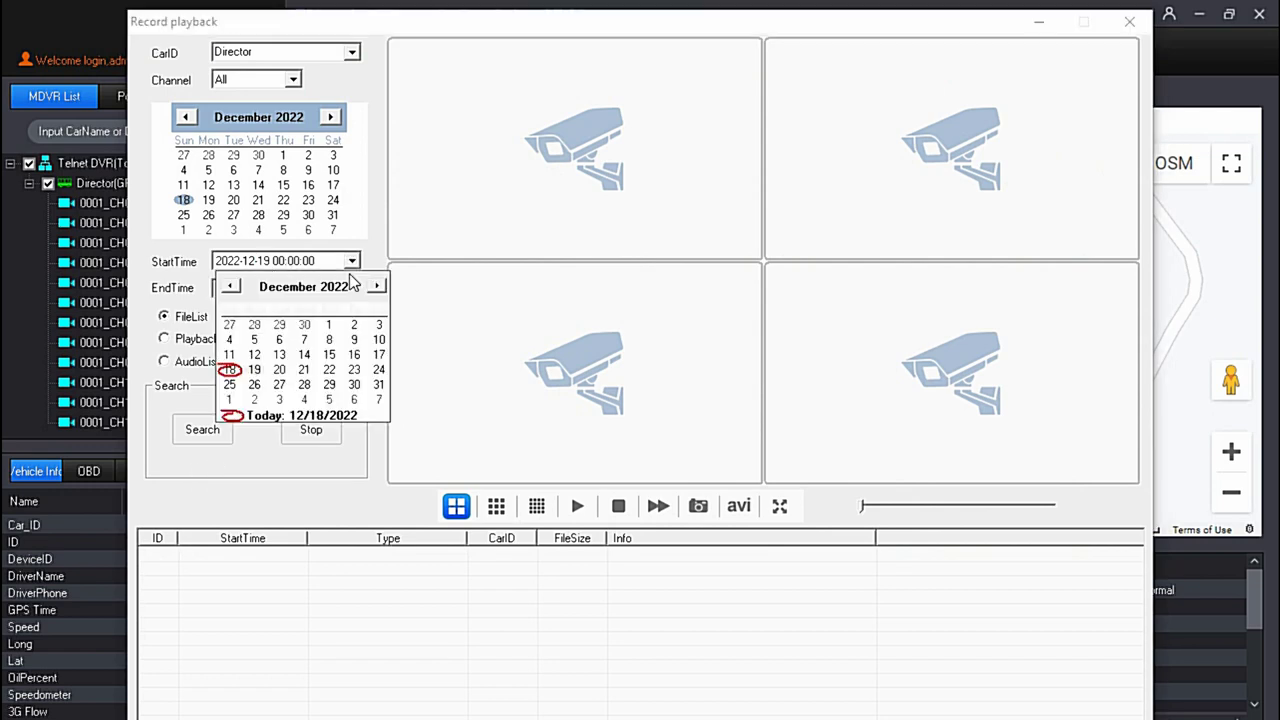
{"action": "left_click", "coordinate": [354, 355]}
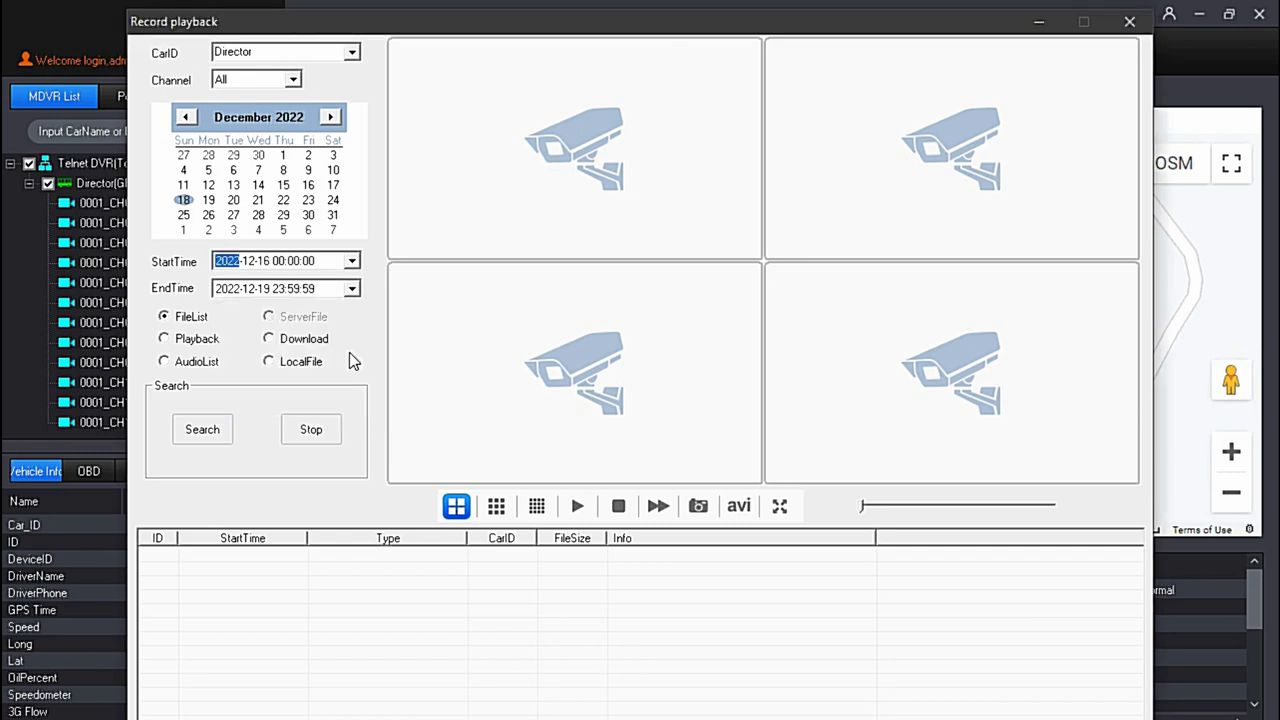
{"action": "left_click", "coordinate": [352, 288]}
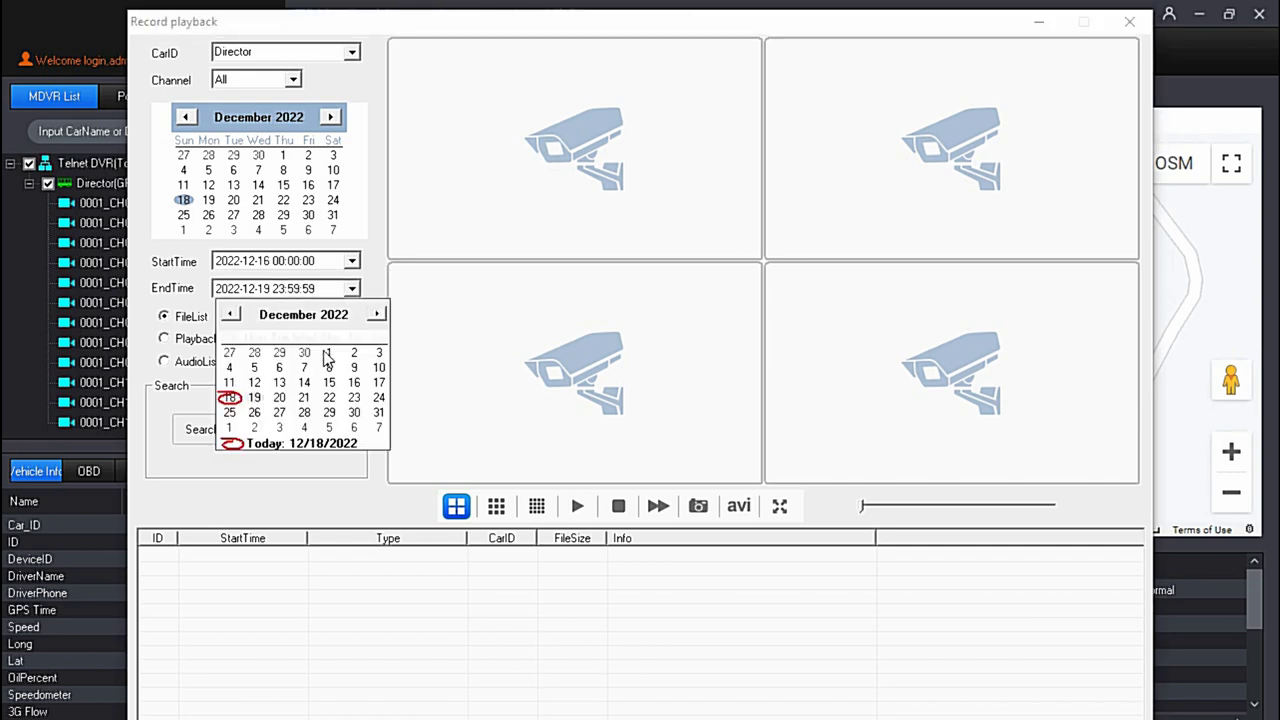
{"action": "left_click", "coordinate": [354, 382]}
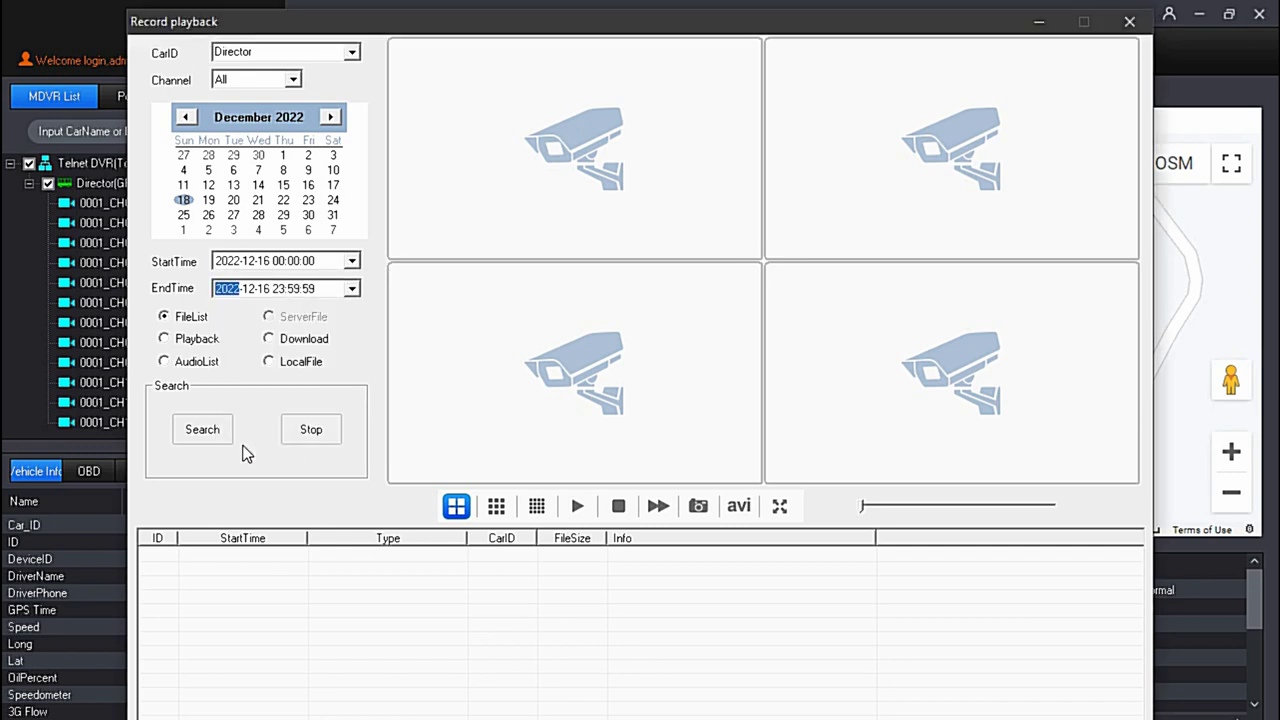
{"action": "left_click", "coordinate": [204, 429]}
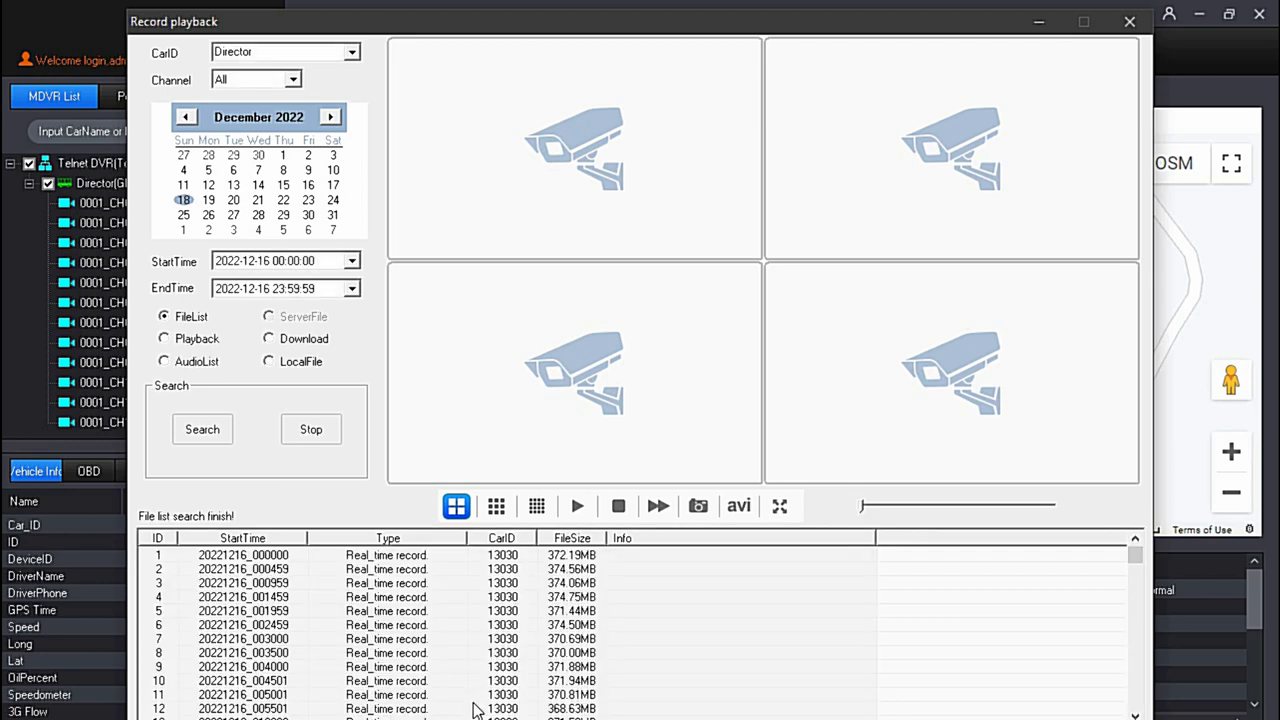
Download the recording that starts at 20221216_092959 from the file list and close the playback window.
{"action": "scroll", "coordinate": [418, 693], "scroll_direction": "down", "scroll_amount": 10}
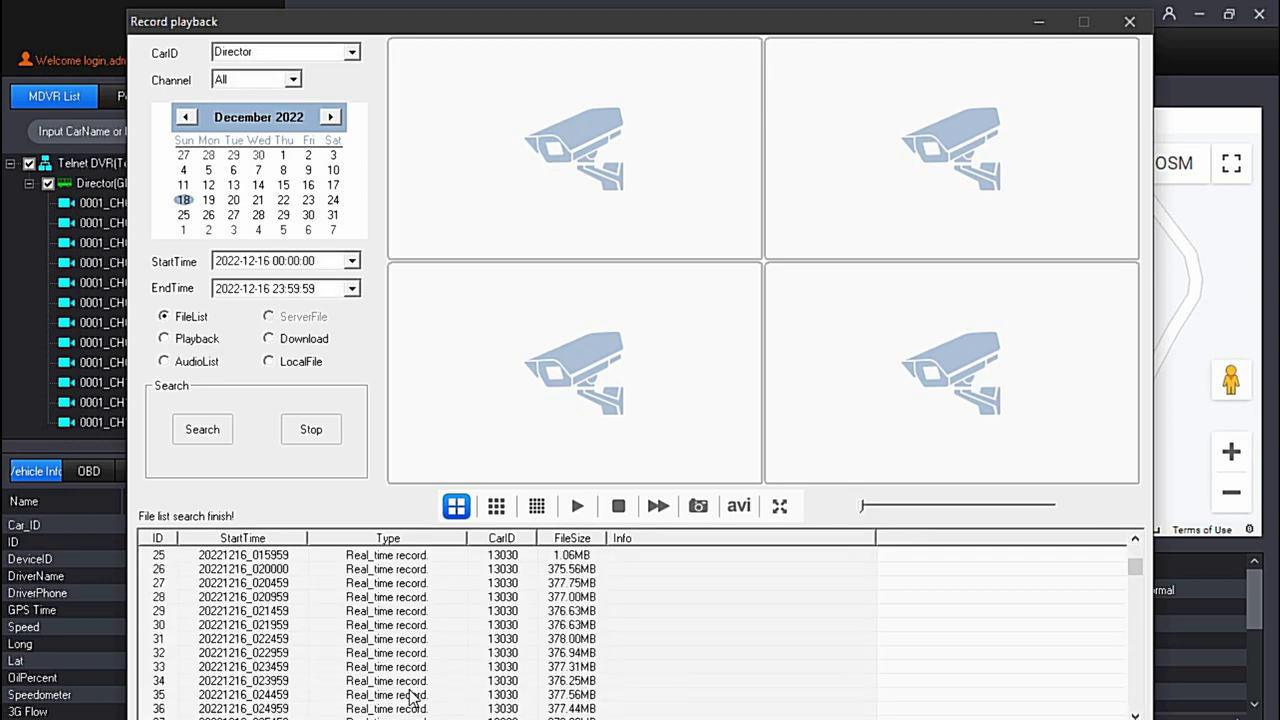
{"action": "scroll", "coordinate": [412, 698], "scroll_direction": "down", "scroll_amount": 5}
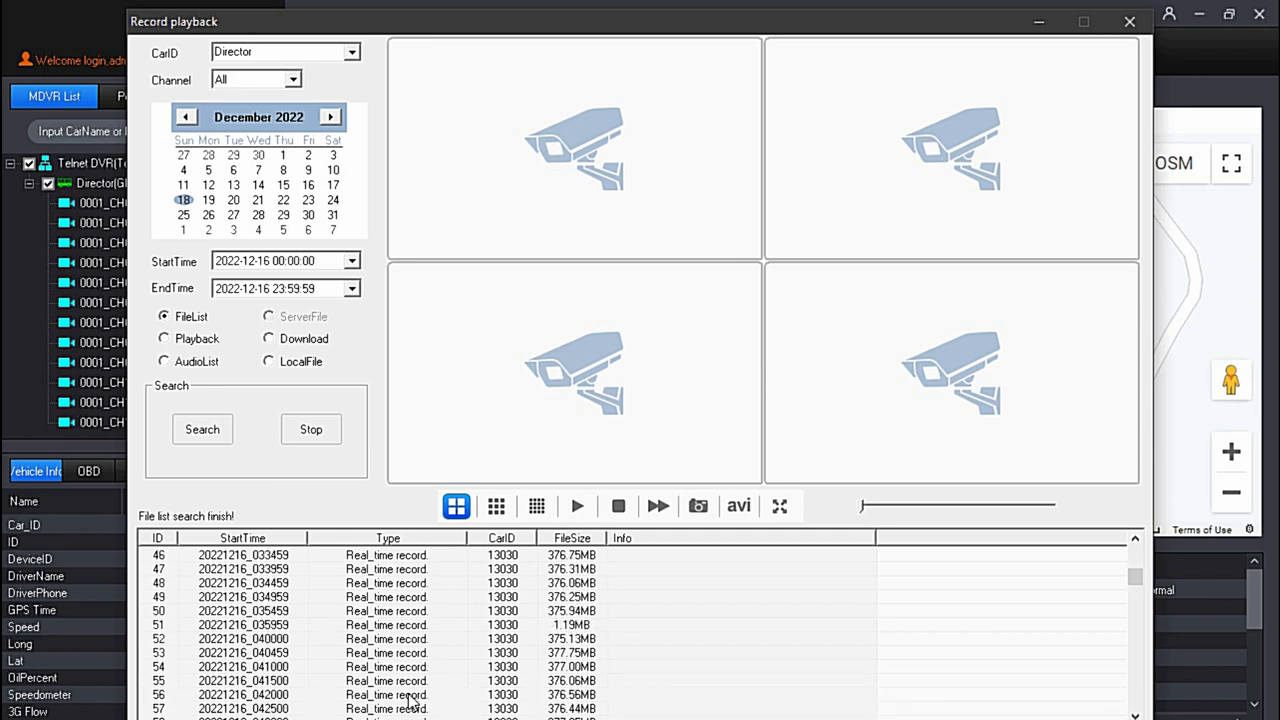
{"action": "scroll", "coordinate": [412, 700], "scroll_direction": "down", "scroll_amount": 1}
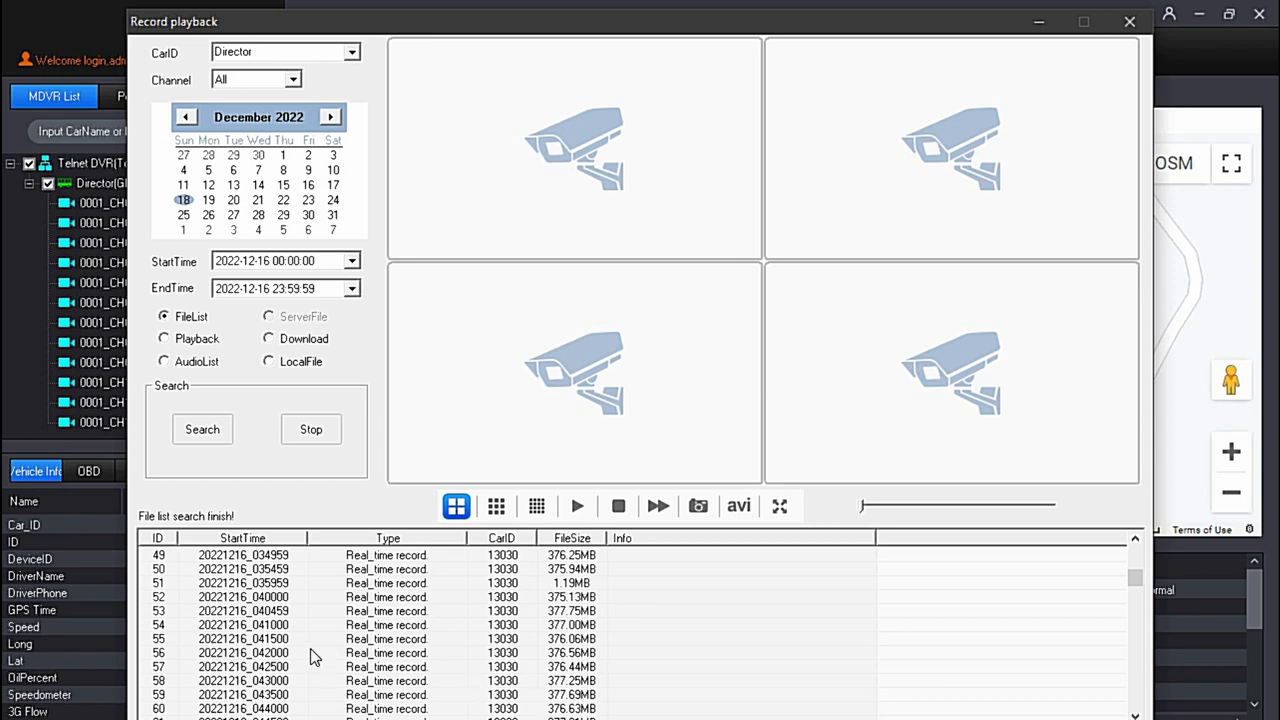
{"action": "scroll", "coordinate": [310, 650], "scroll_direction": "down", "scroll_amount": 12}
{"action": "scroll", "coordinate": [310, 648], "scroll_direction": "down", "scroll_amount": 9}
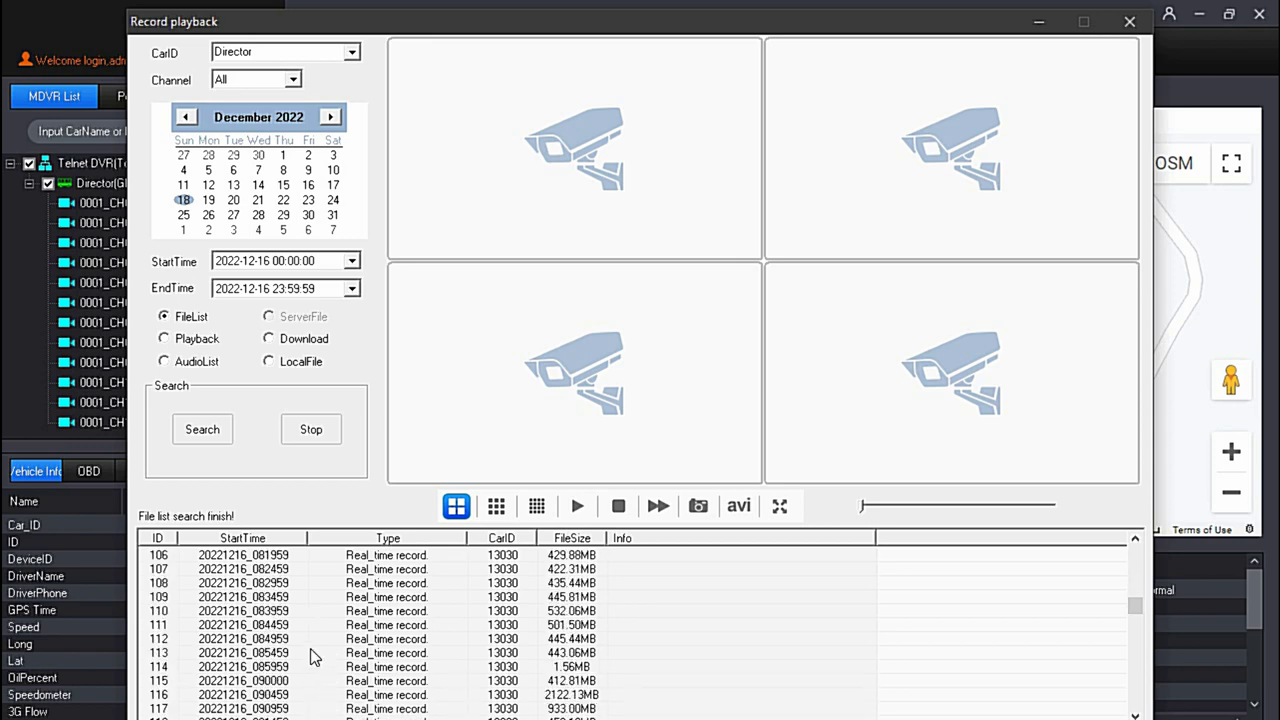
{"action": "double_click", "coordinate": [282, 680]}
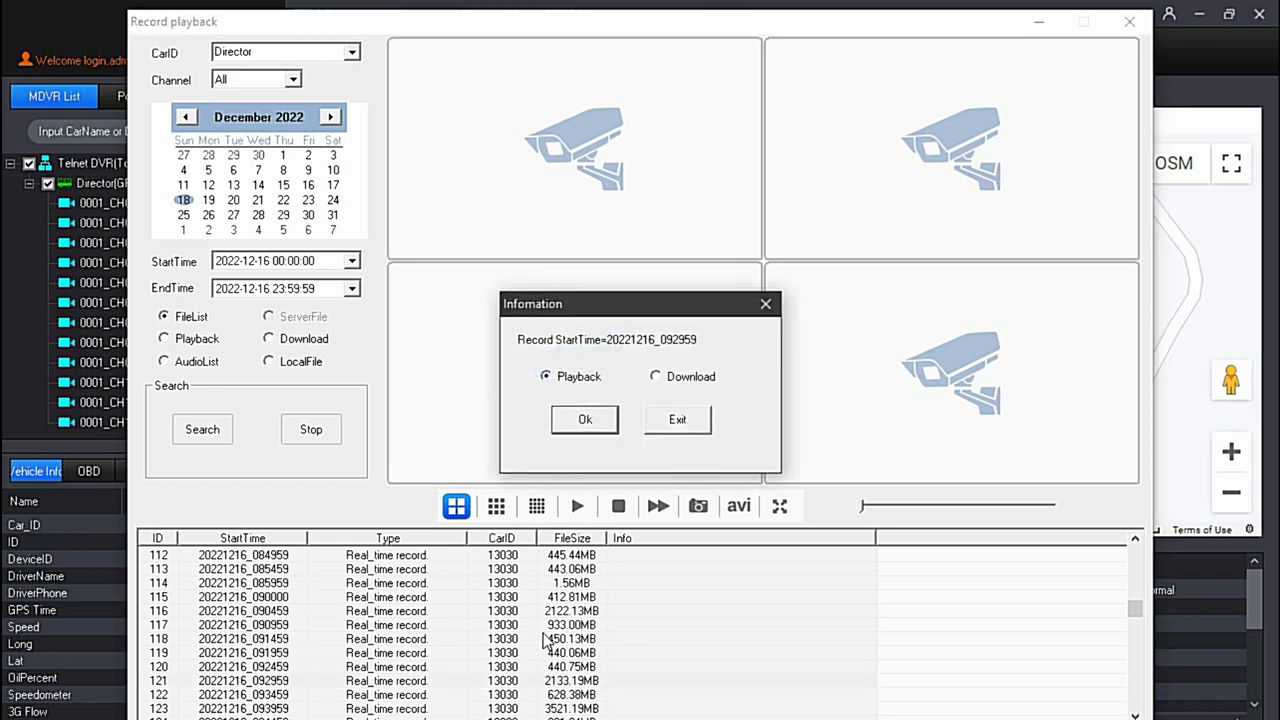
{"action": "left_click", "coordinate": [655, 377]}
{"action": "left_click", "coordinate": [585, 420]}
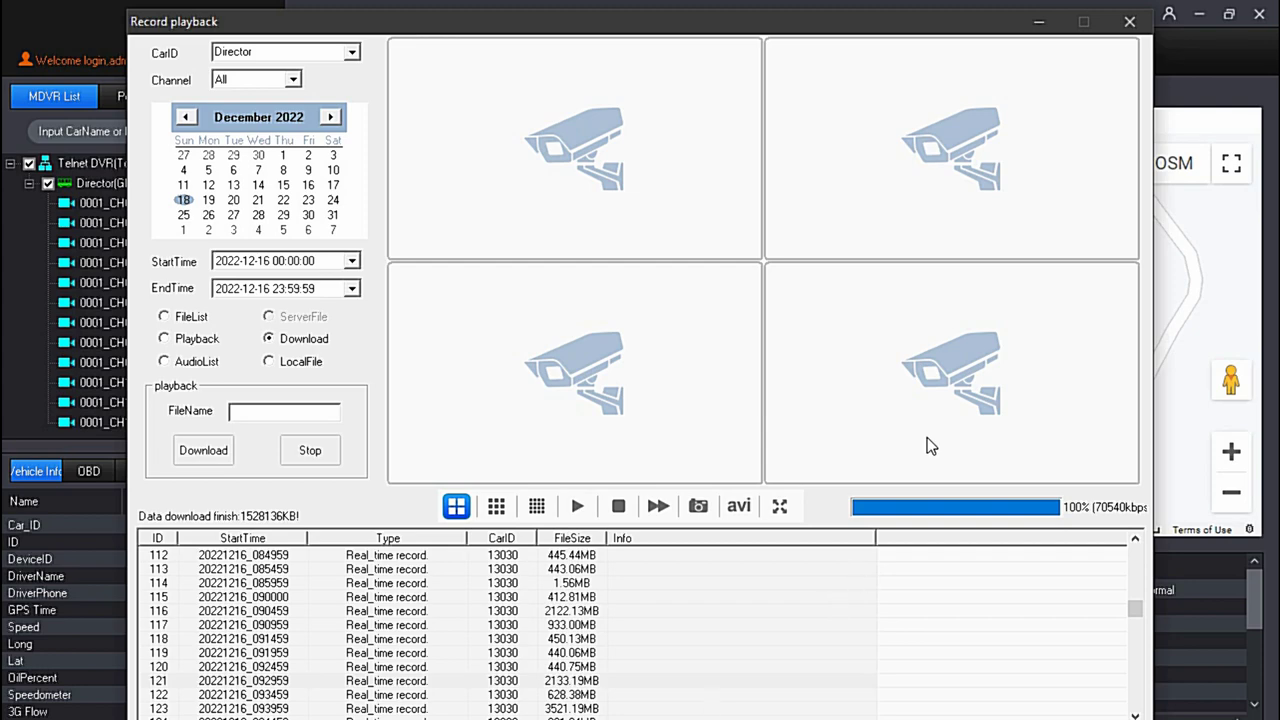
{"action": "left_click", "coordinate": [1129, 22]}
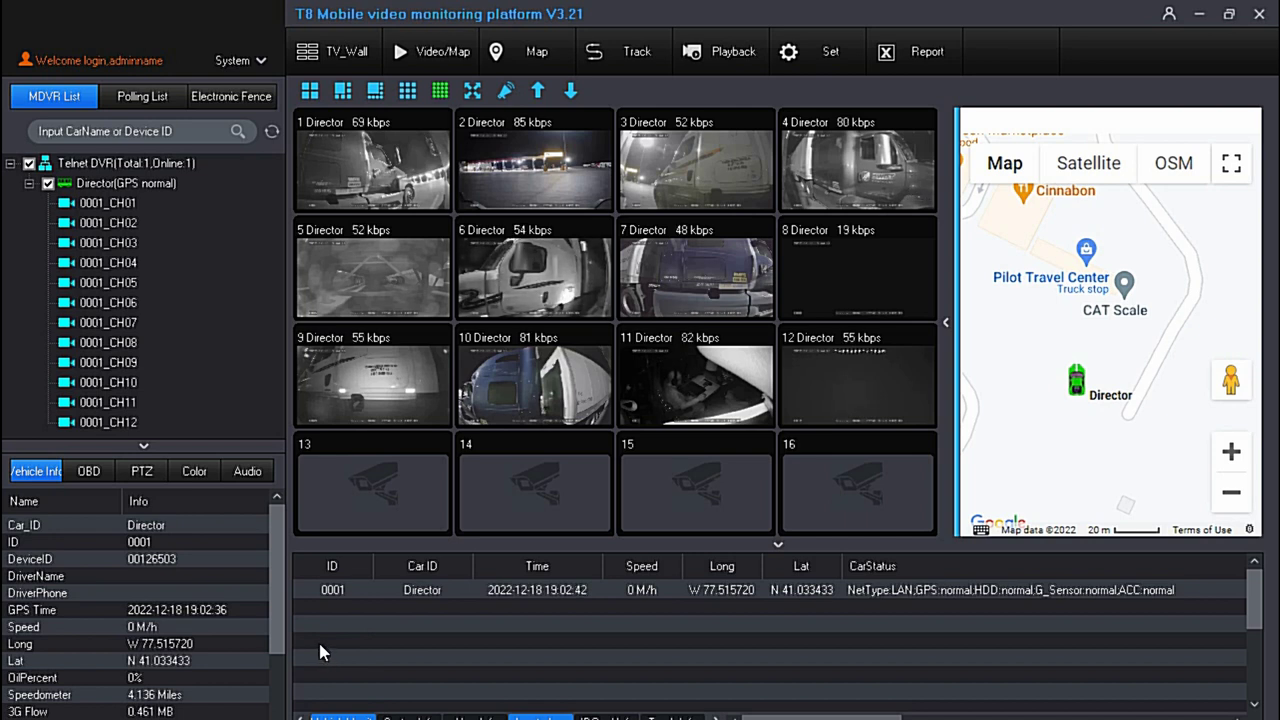
Search the Use log report for the Director vehicle.
{"action": "left_click", "coordinate": [895, 59]}
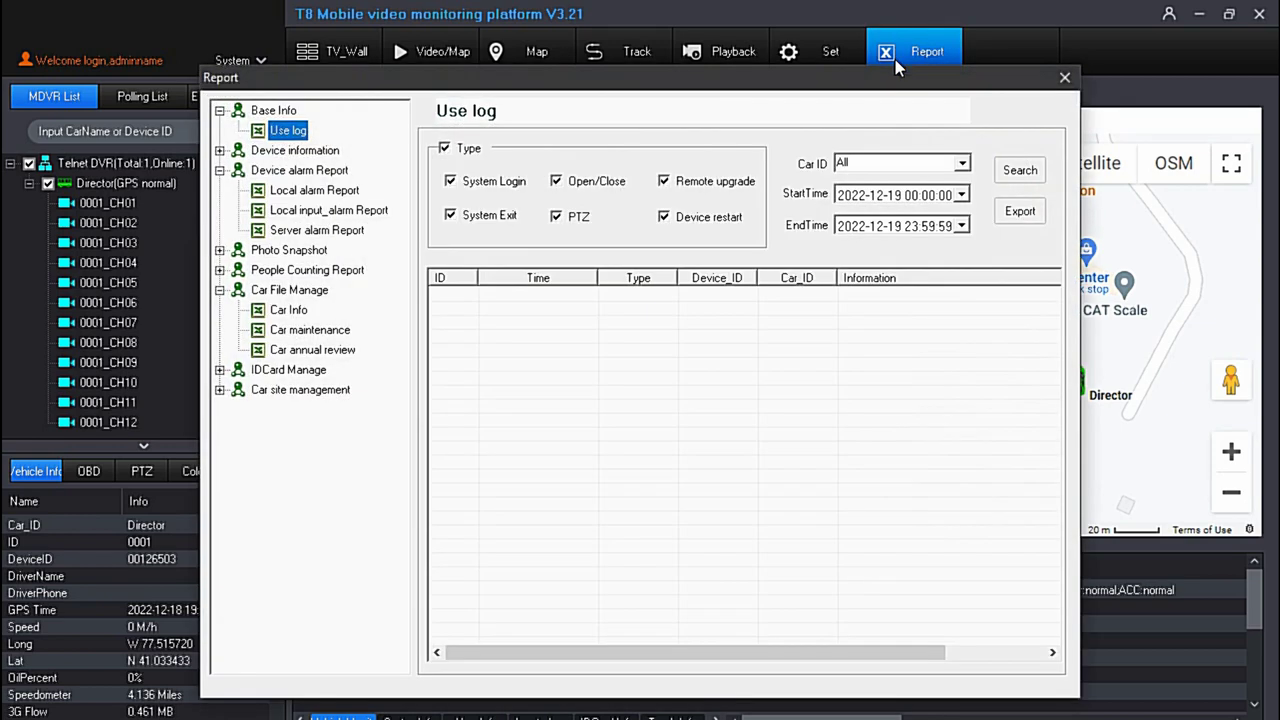
{"action": "left_click", "coordinate": [962, 164]}
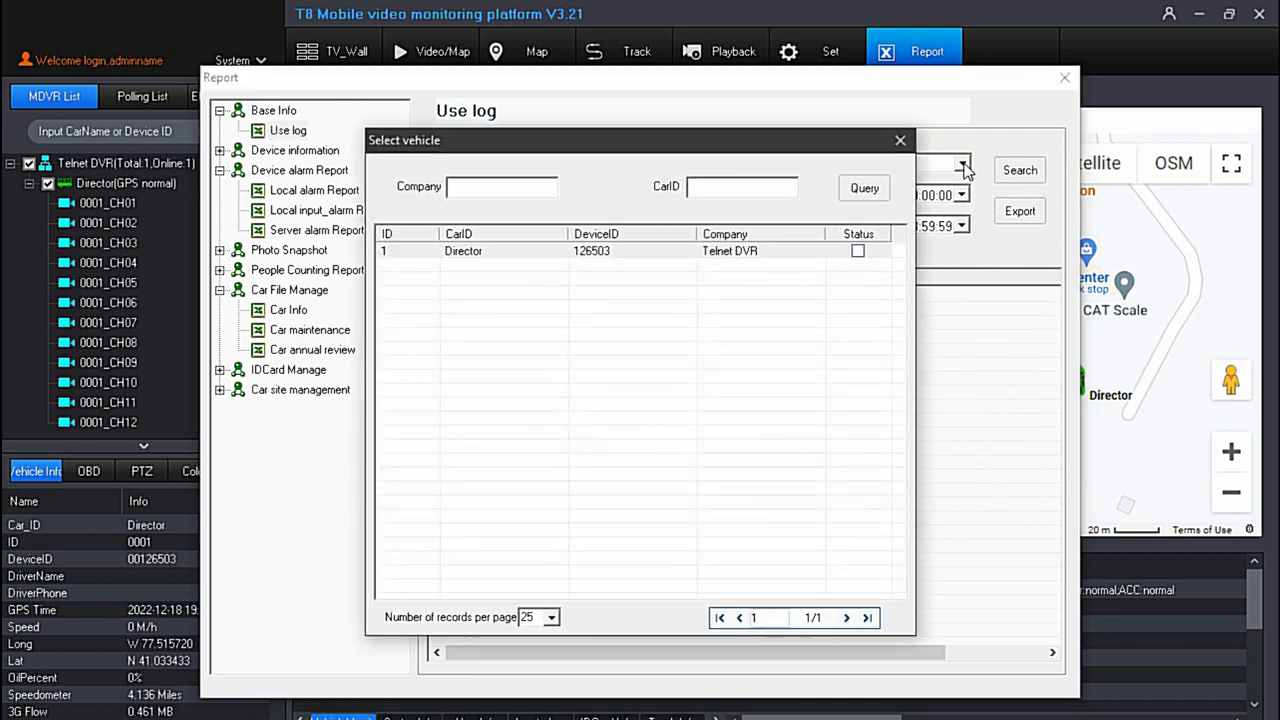
{"action": "double_click", "coordinate": [578, 251]}
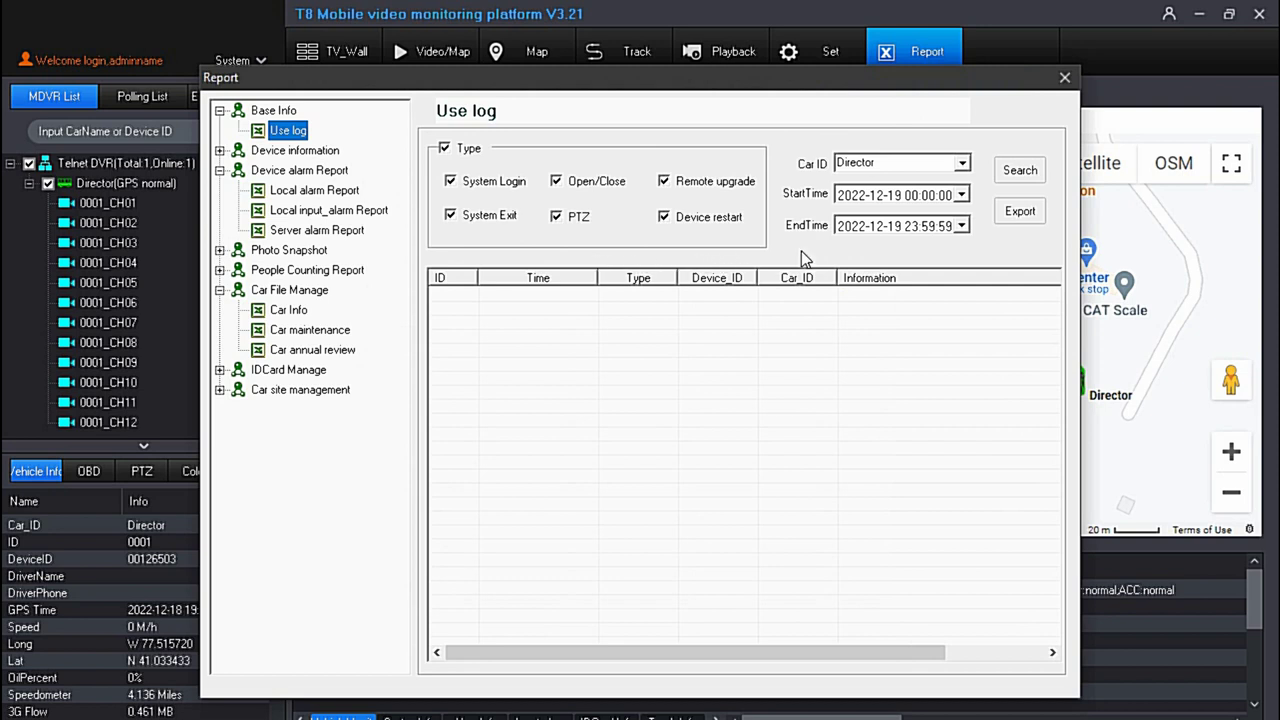
{"action": "left_click", "coordinate": [1018, 176]}
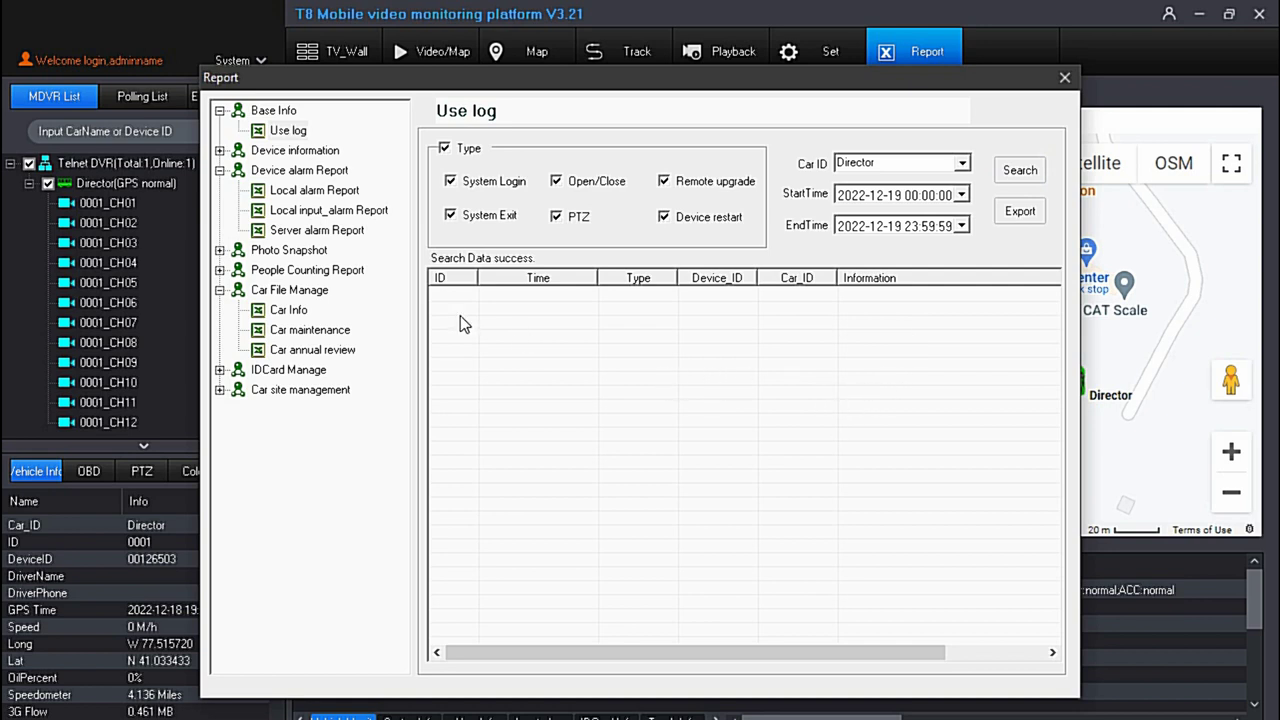
Query the Photo Snapshot report for the Director vehicle on all channels and types.
{"action": "left_click", "coordinate": [219, 250]}
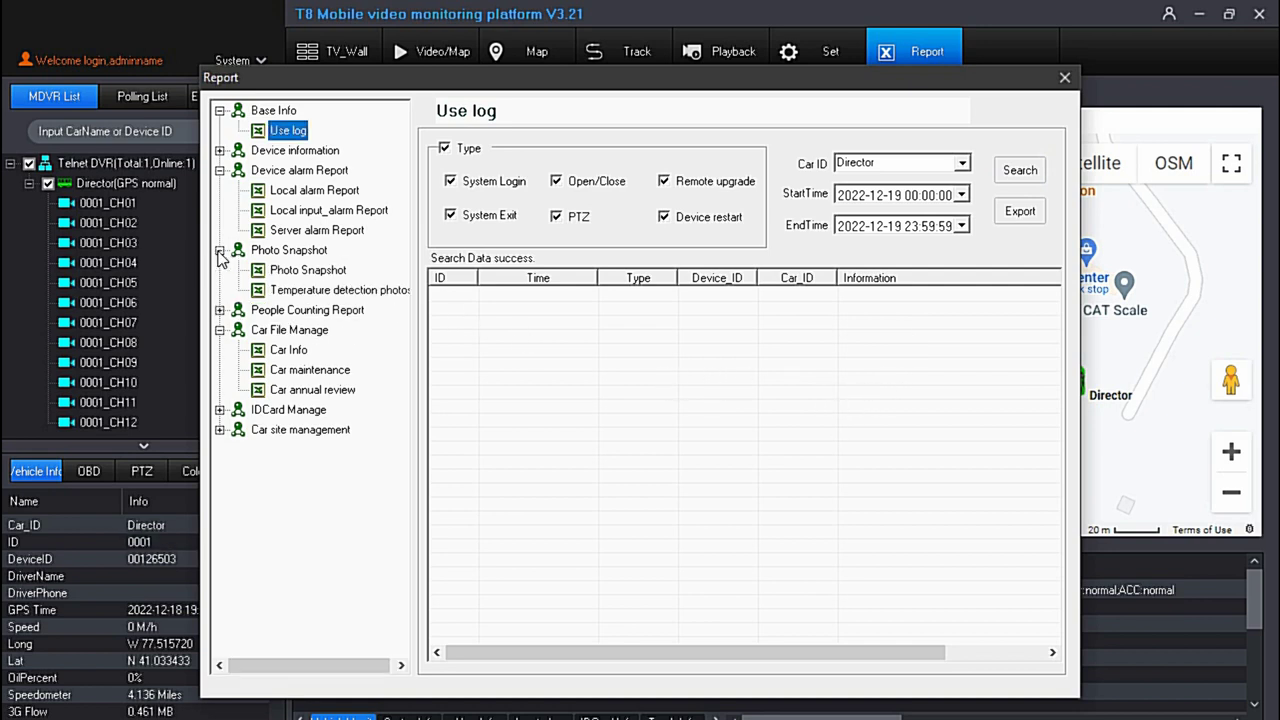
{"action": "left_click", "coordinate": [280, 270]}
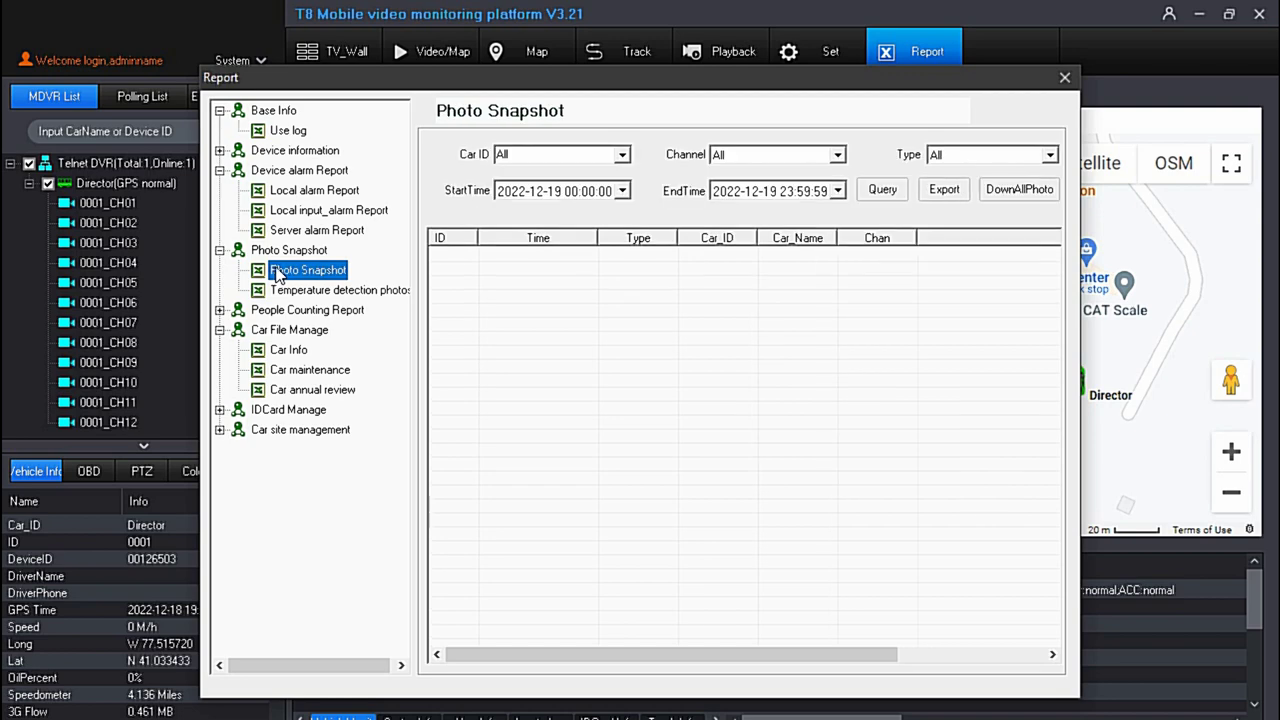
{"action": "left_click", "coordinate": [621, 156]}
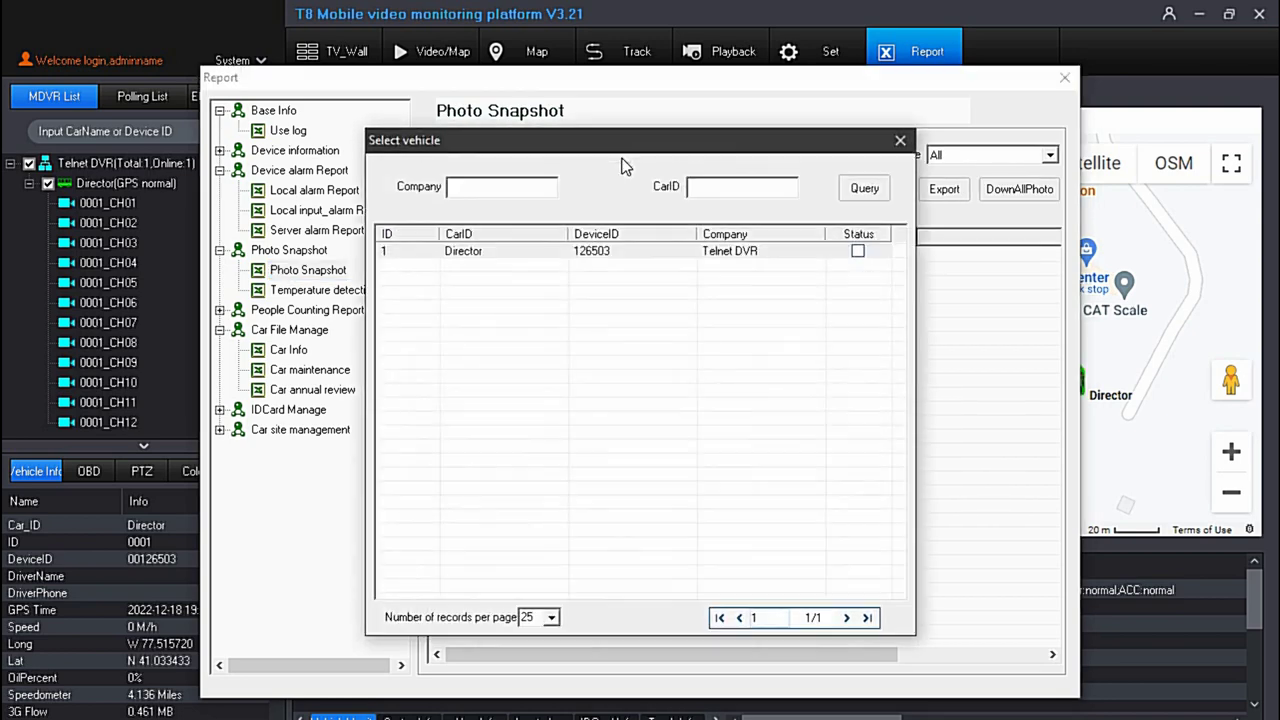
{"action": "double_click", "coordinate": [600, 253]}
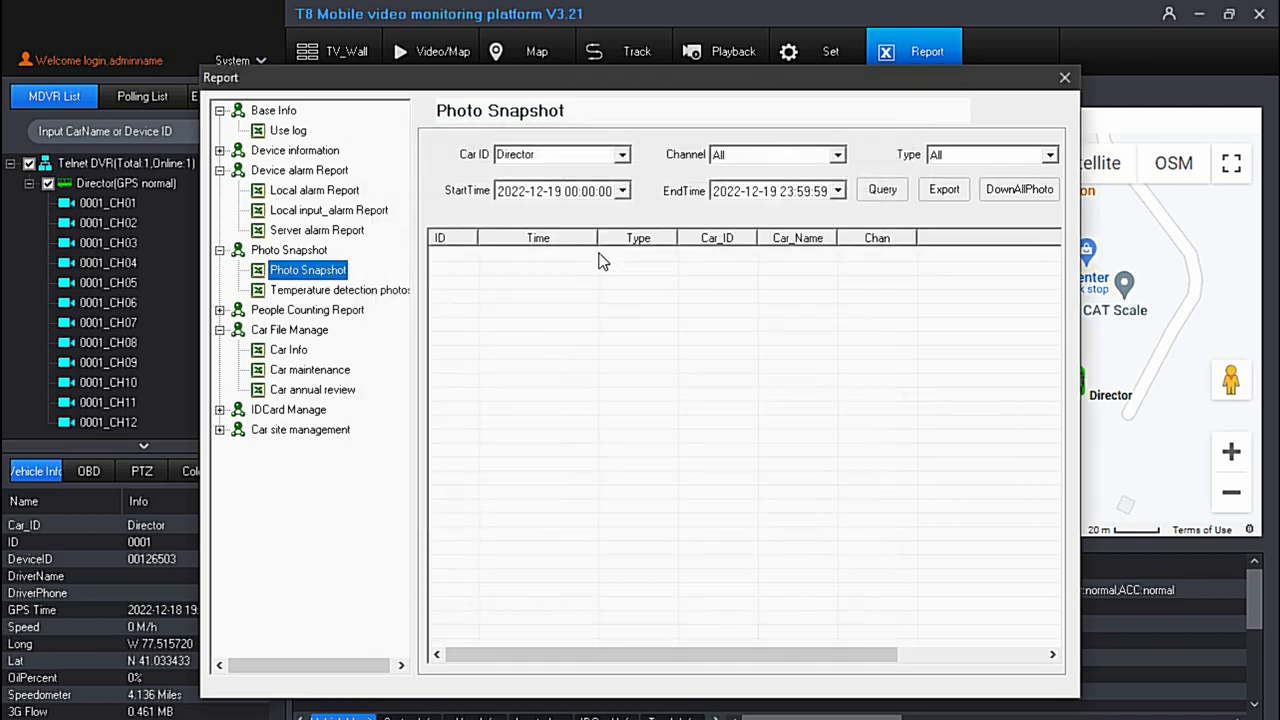
{"action": "left_click", "coordinate": [881, 191]}
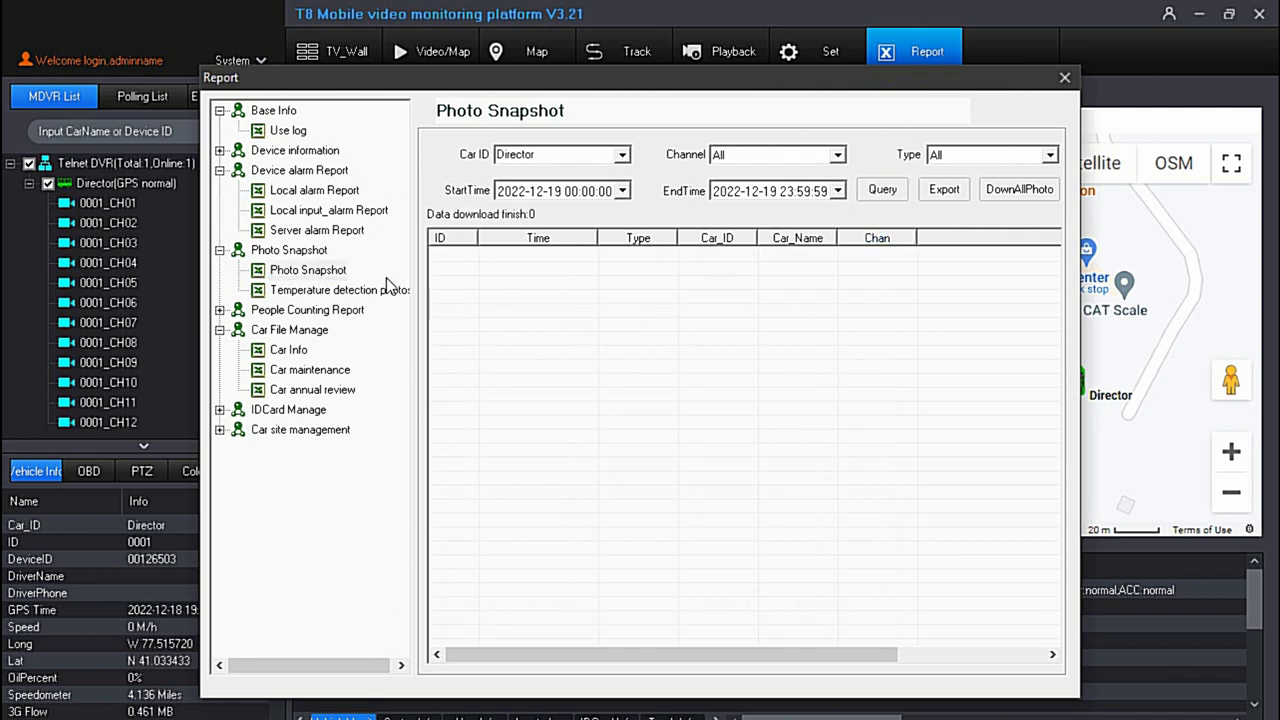
Query the Device info report in the Device information group for the Director vehicle.
{"action": "left_click", "coordinate": [219, 150]}
{"action": "left_click", "coordinate": [281, 174]}
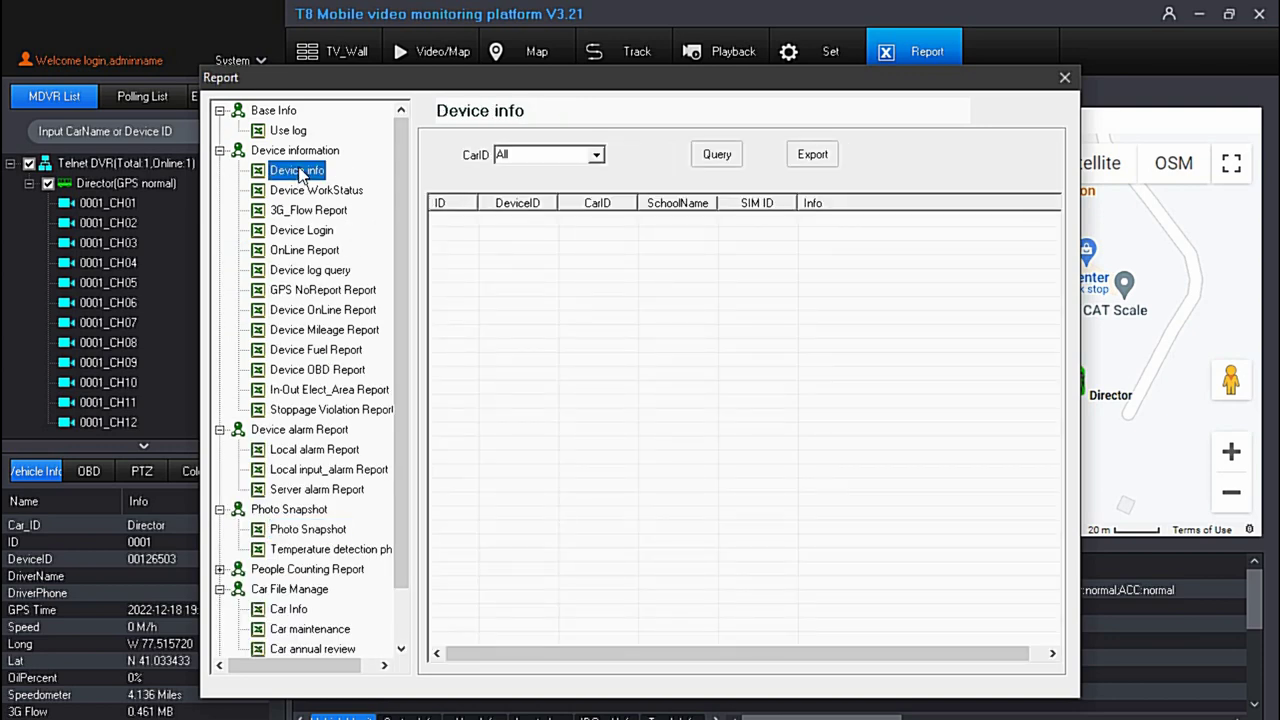
{"action": "left_click", "coordinate": [597, 160]}
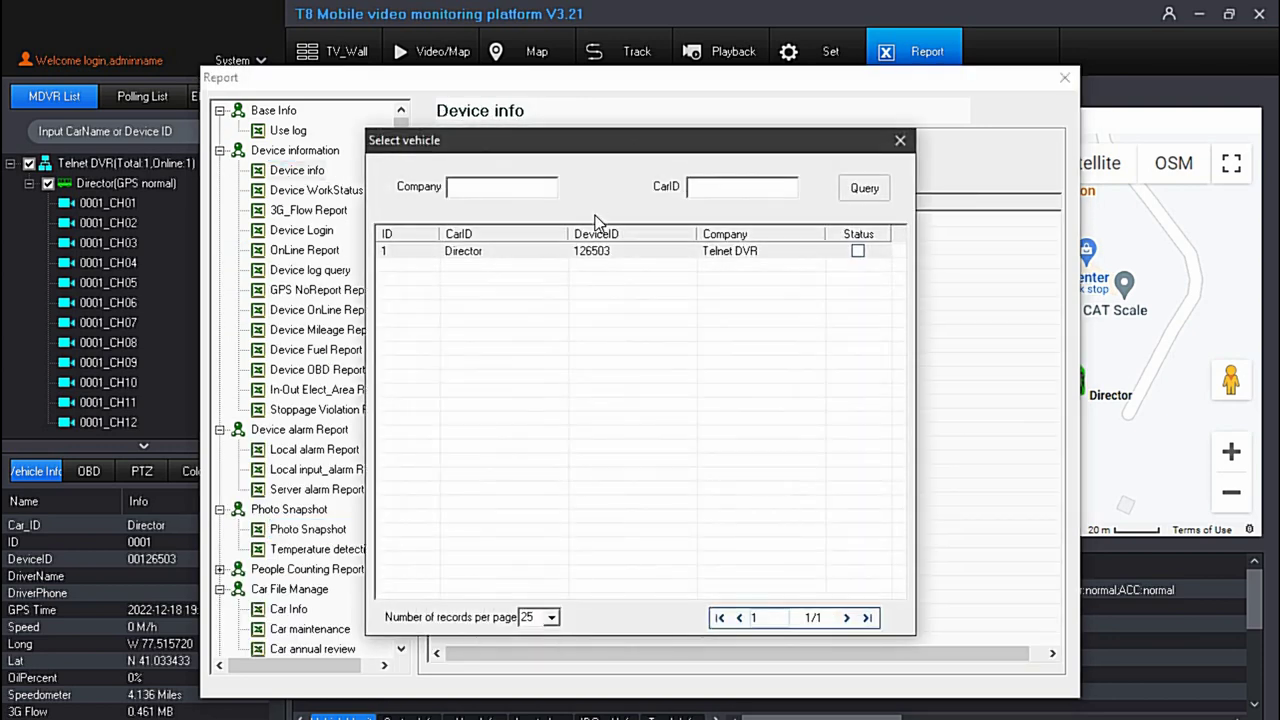
{"action": "double_click", "coordinate": [591, 252]}
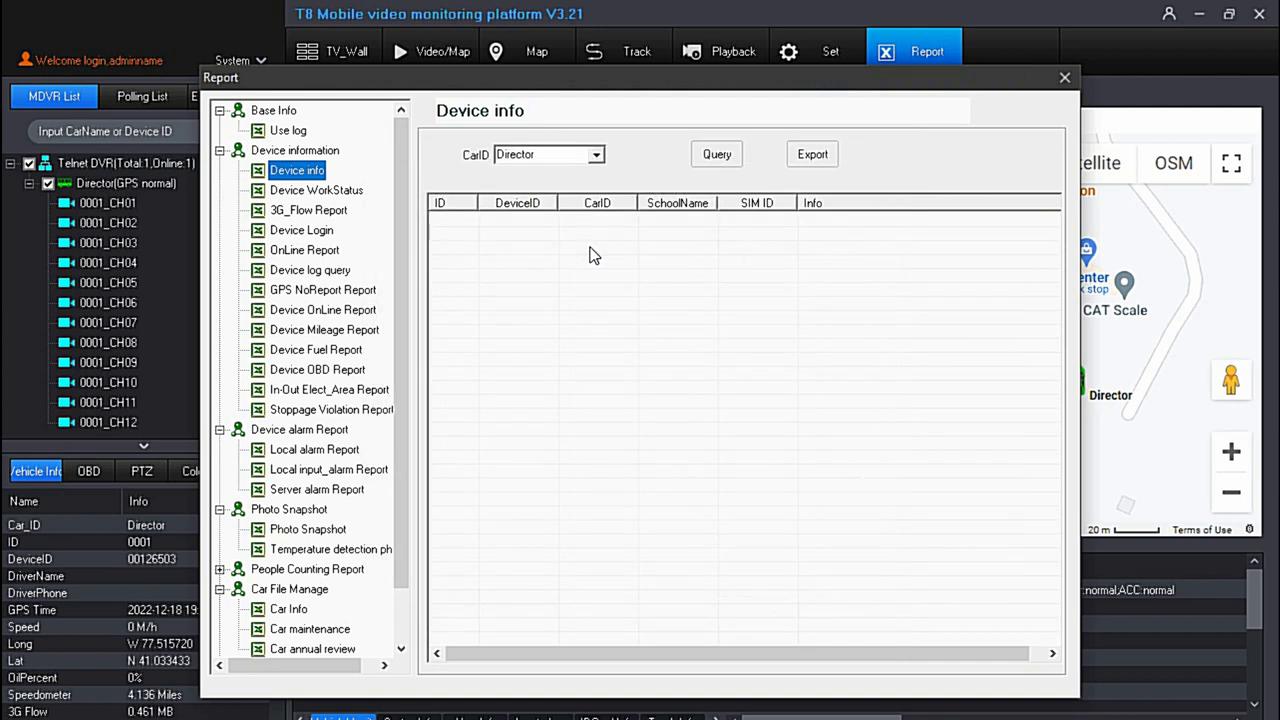
{"action": "left_click", "coordinate": [698, 160]}
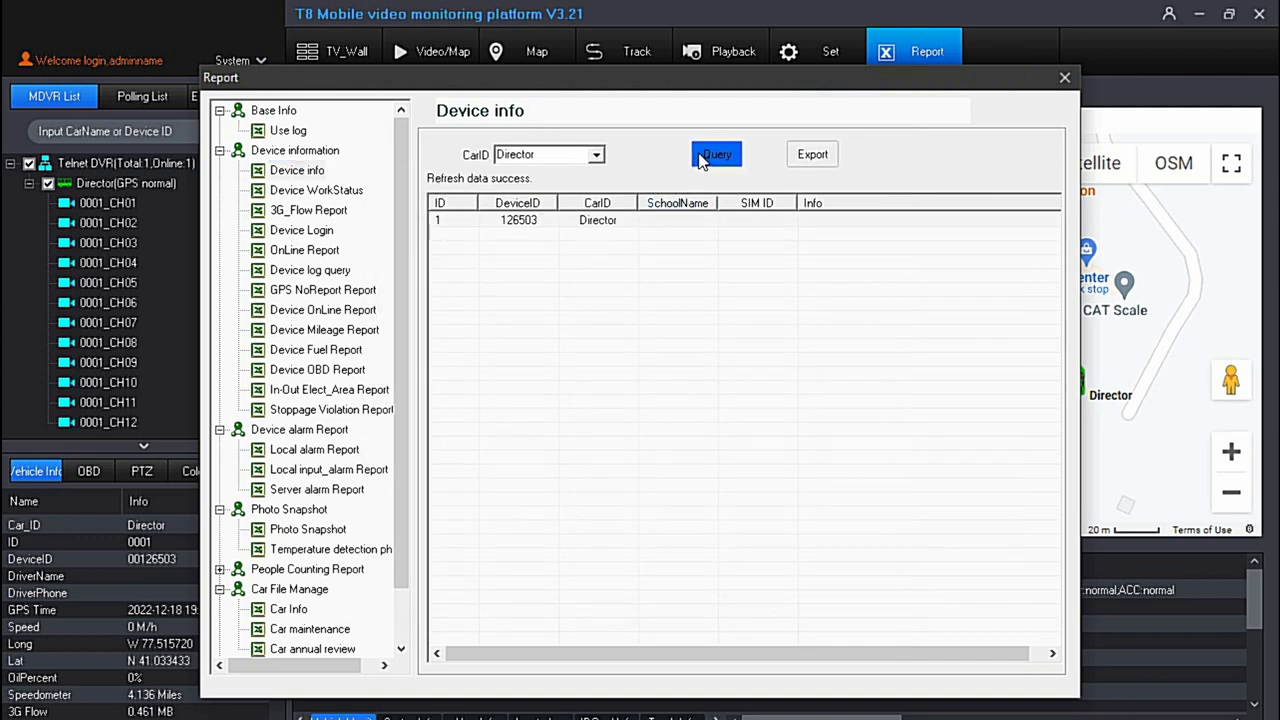
Search the Device WorkStatus report for the Director vehicle.
{"action": "left_click", "coordinate": [313, 194]}
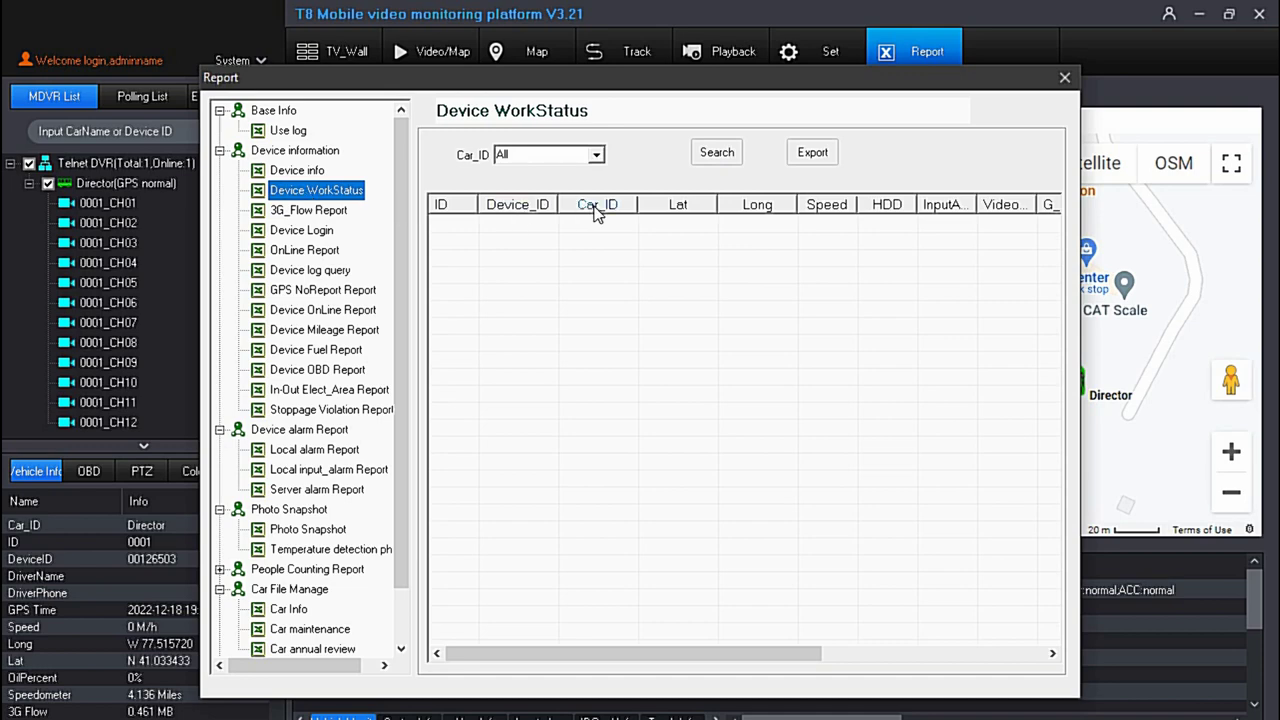
{"action": "left_click", "coordinate": [601, 156]}
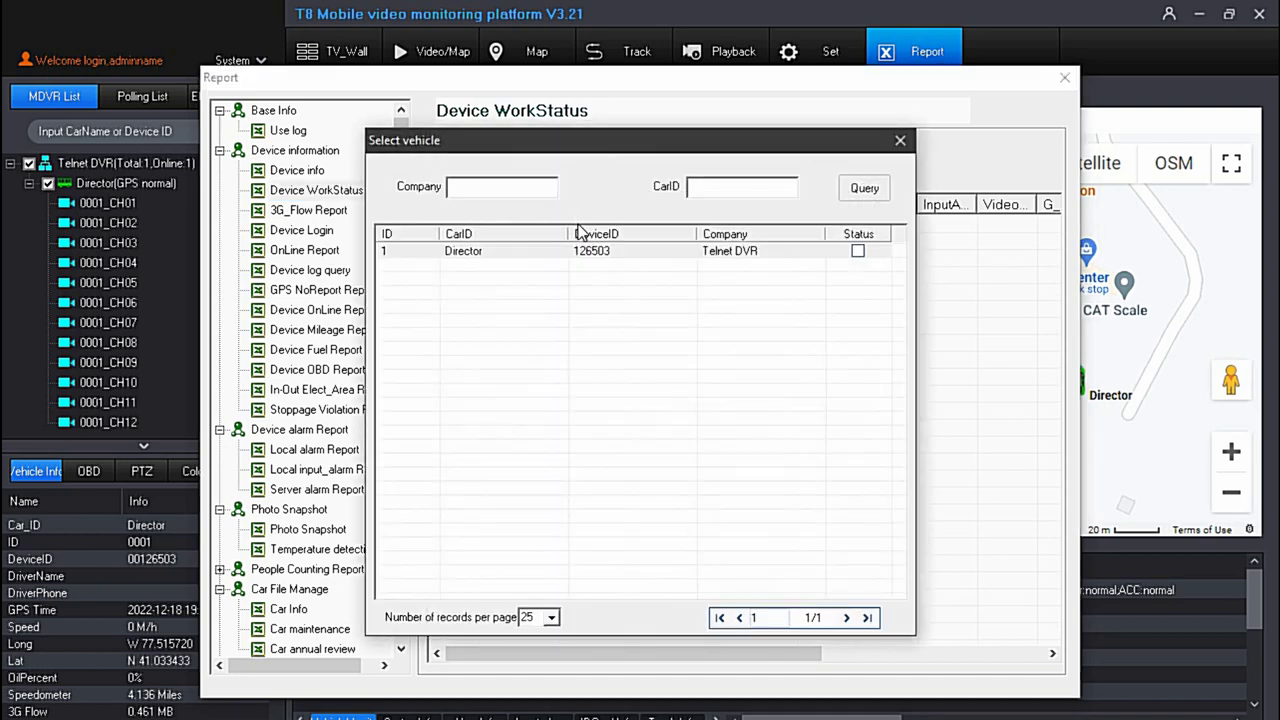
{"action": "double_click", "coordinate": [587, 257]}
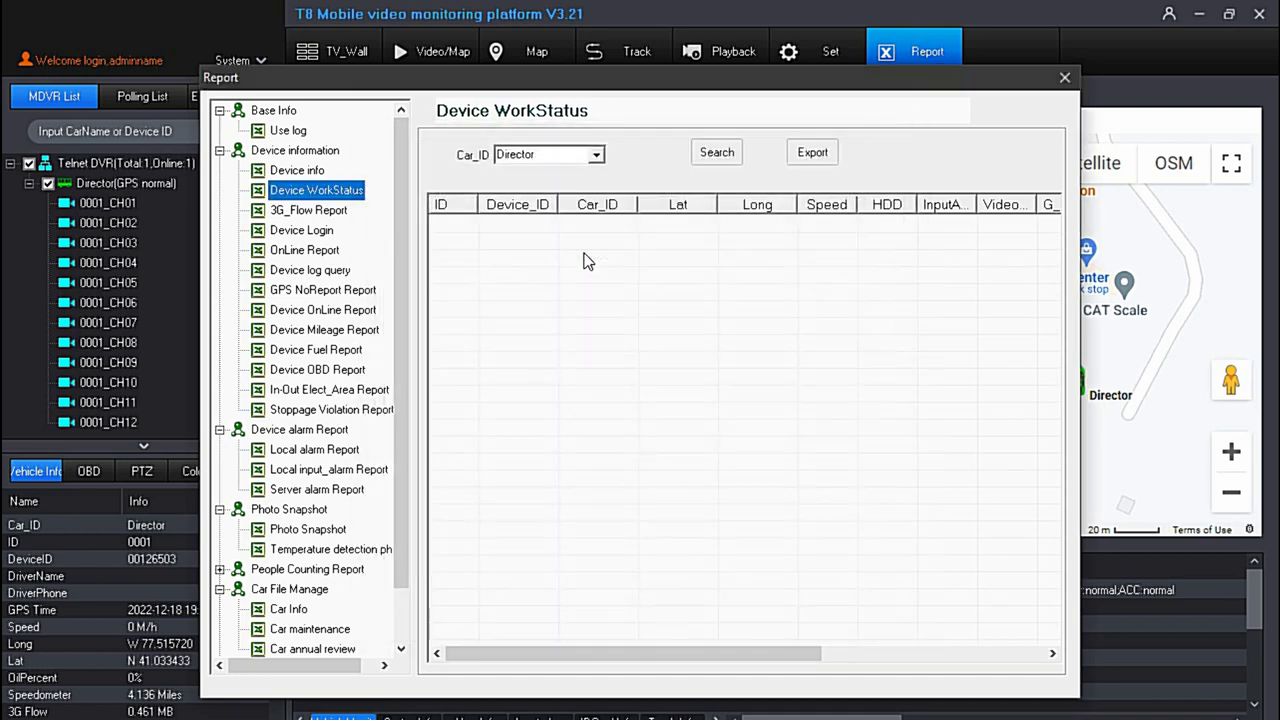
{"action": "left_click", "coordinate": [705, 152]}
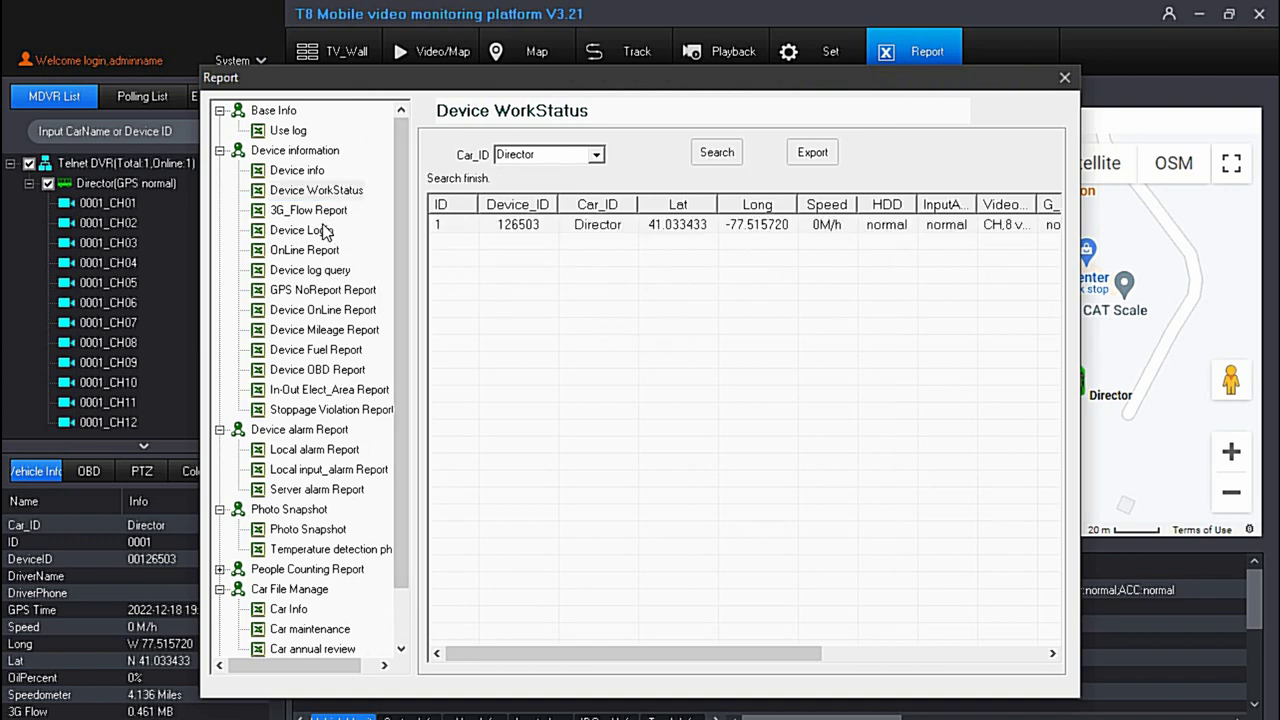
Query the 3G_Flow Report for all vehicles and search the Device Login report.
{"action": "left_click", "coordinate": [305, 210]}
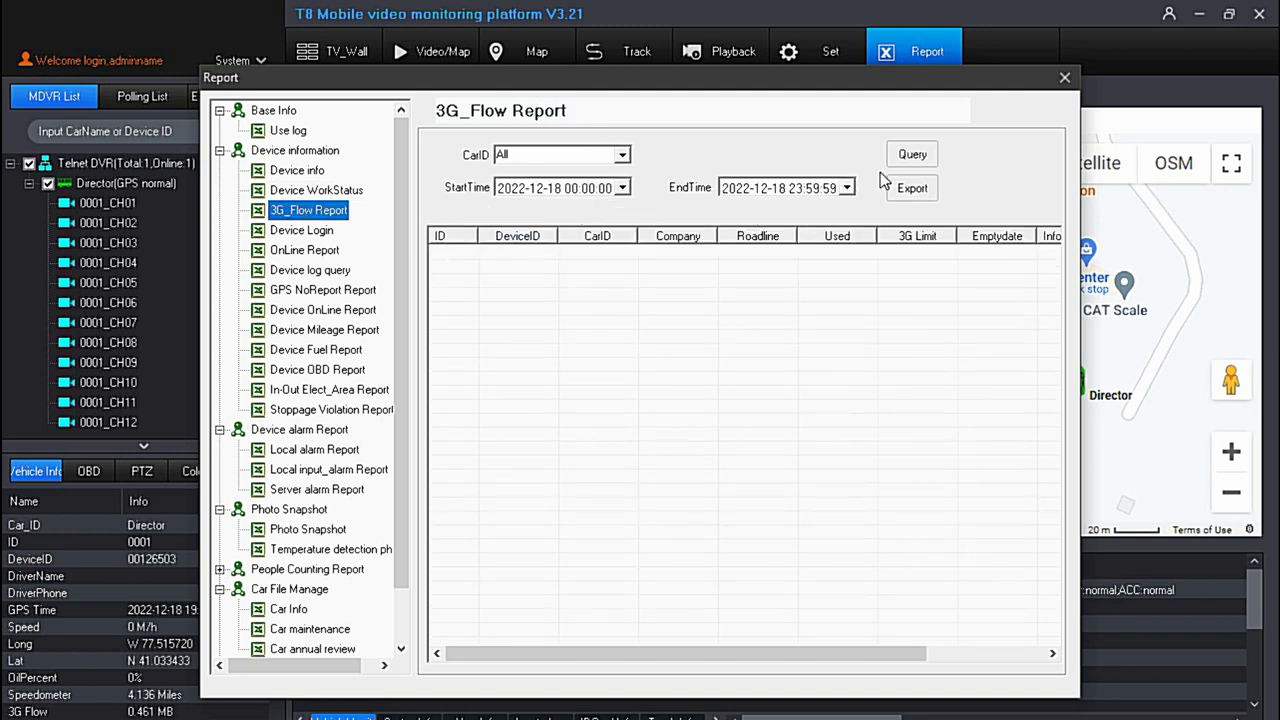
{"action": "left_click", "coordinate": [912, 165]}
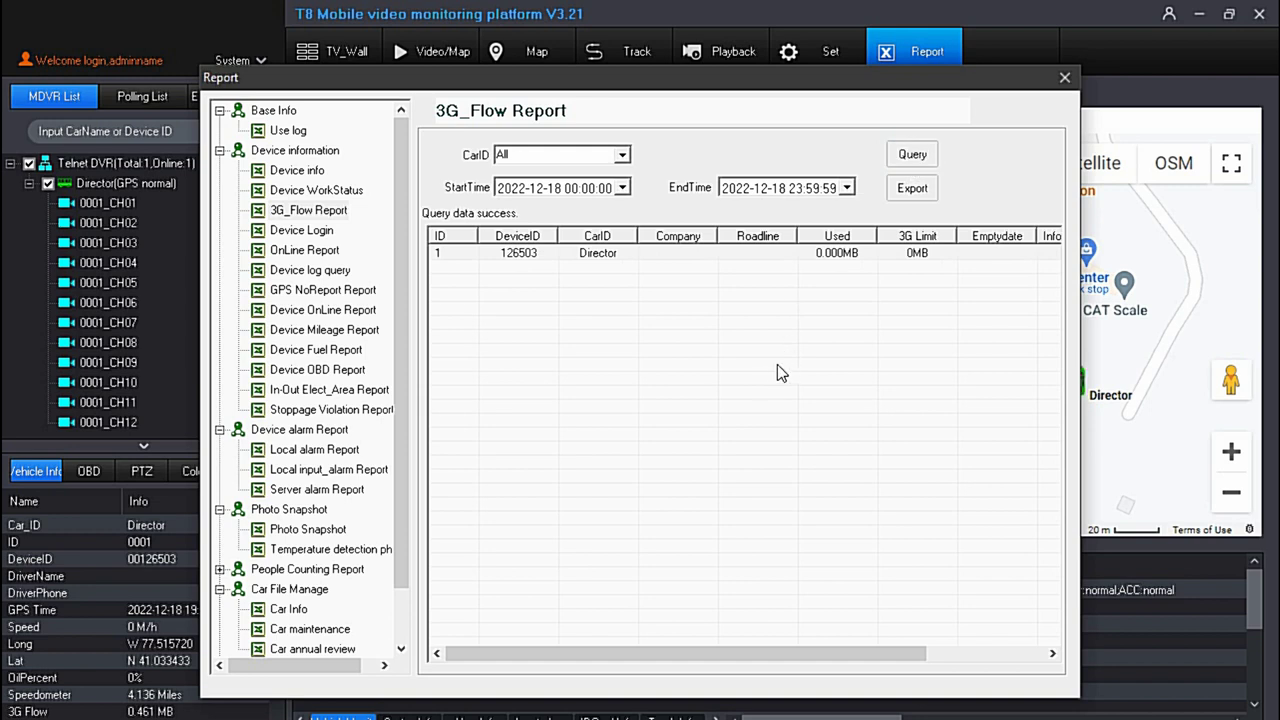
{"action": "left_click", "coordinate": [295, 233]}
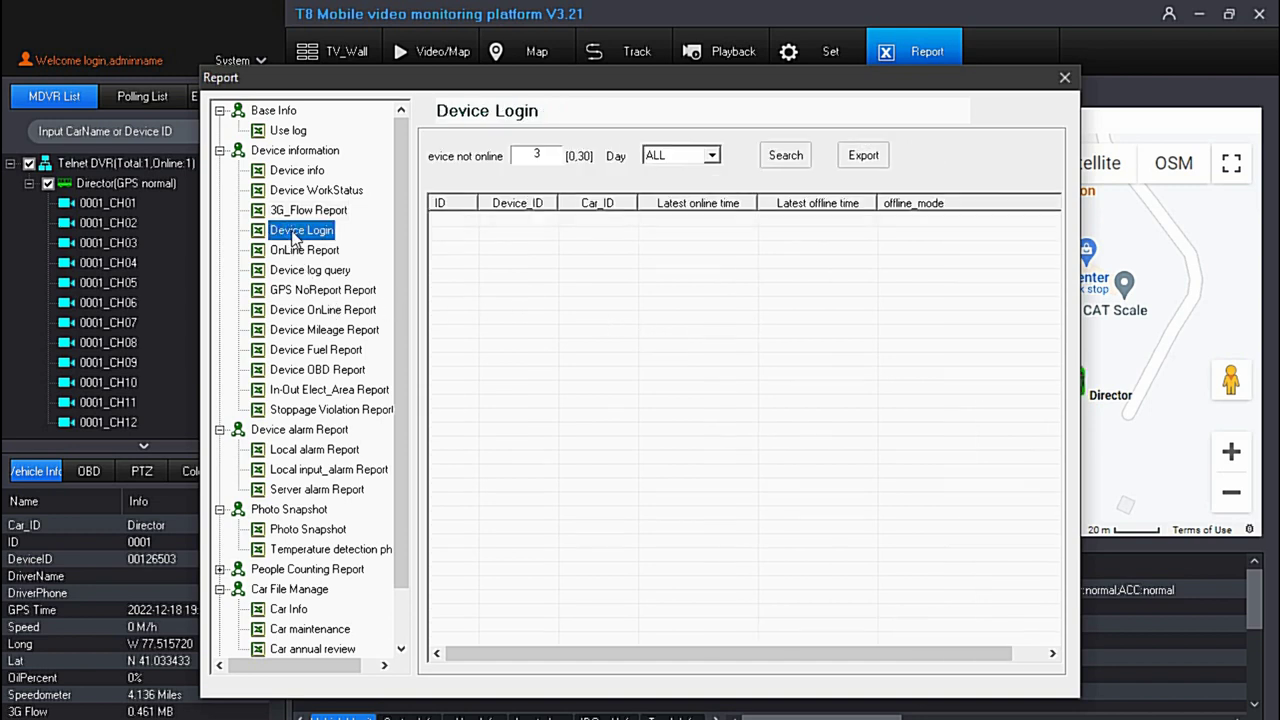
{"action": "left_click", "coordinate": [780, 157]}
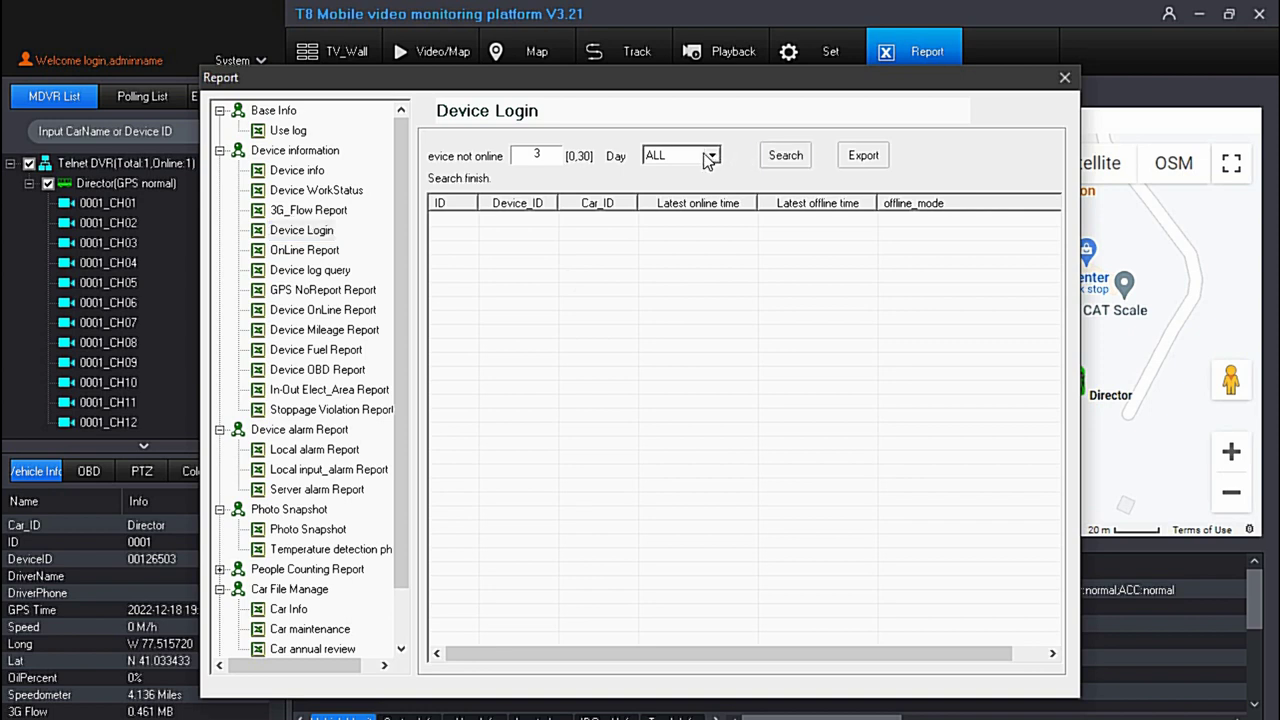
Search the OnLine Report and the GPS NoReport Report for all vehicles.
{"action": "left_click", "coordinate": [292, 252]}
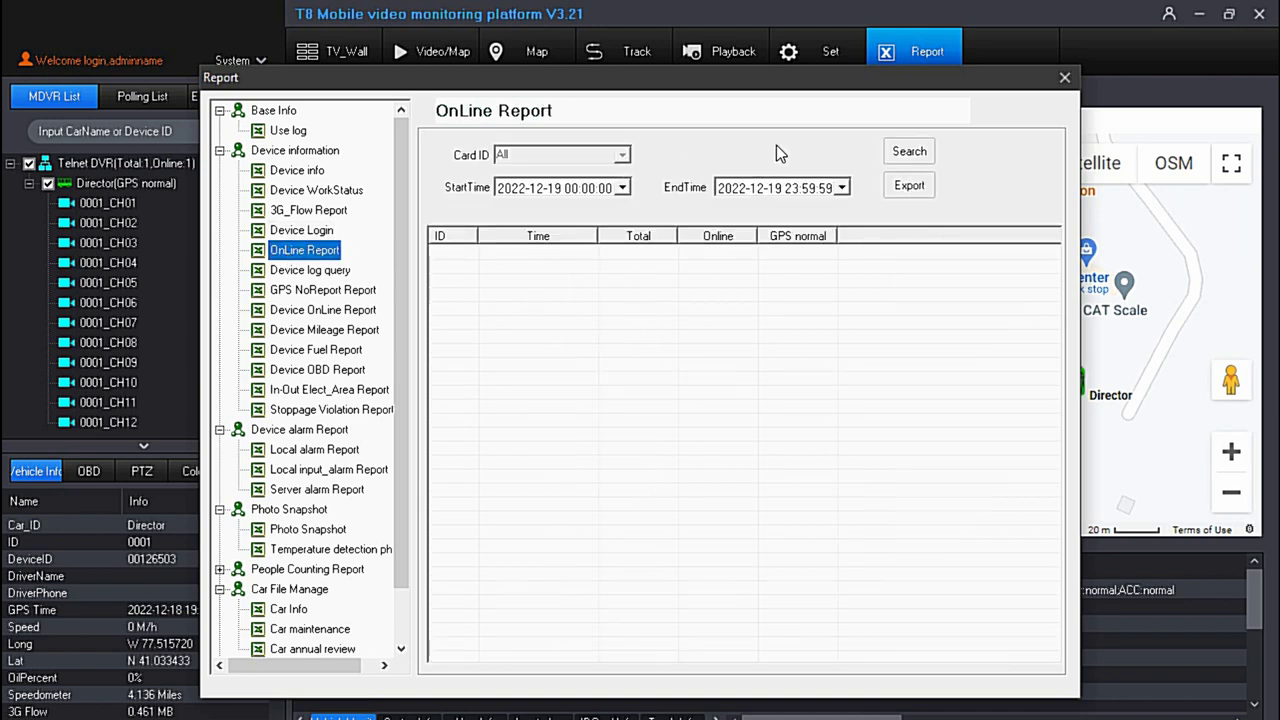
{"action": "left_click", "coordinate": [908, 150]}
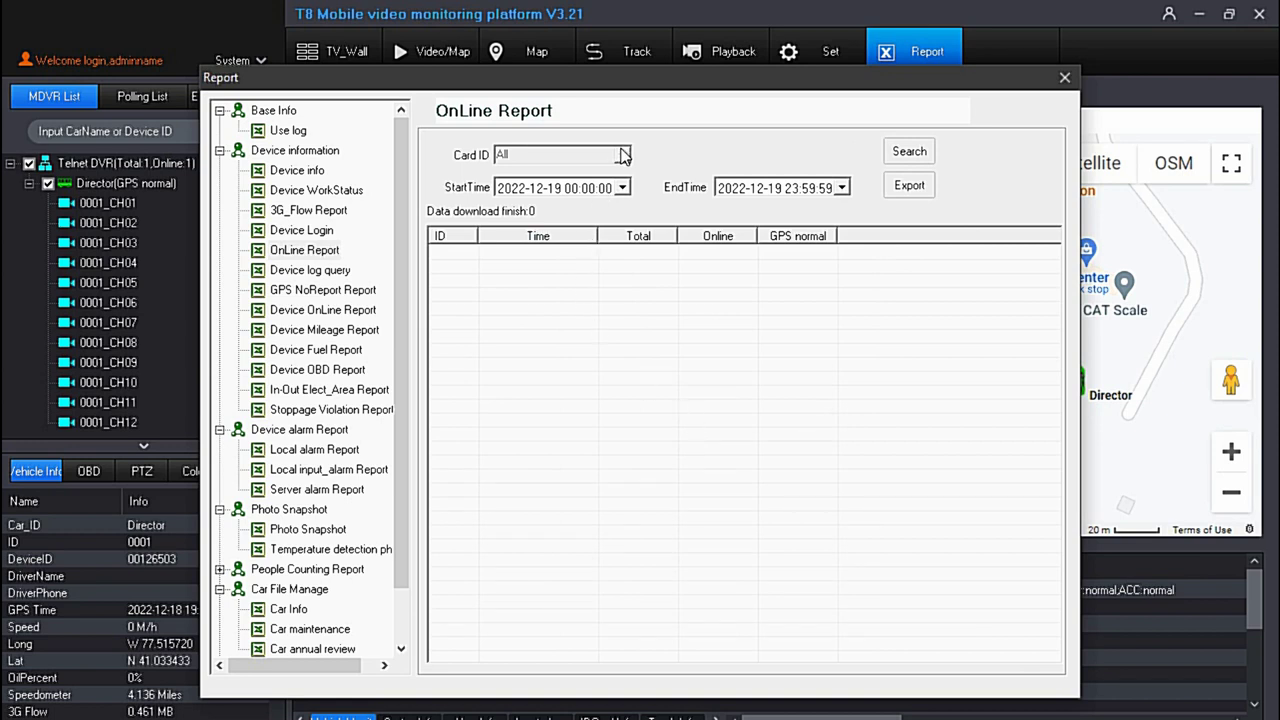
{"action": "left_click", "coordinate": [313, 292]}
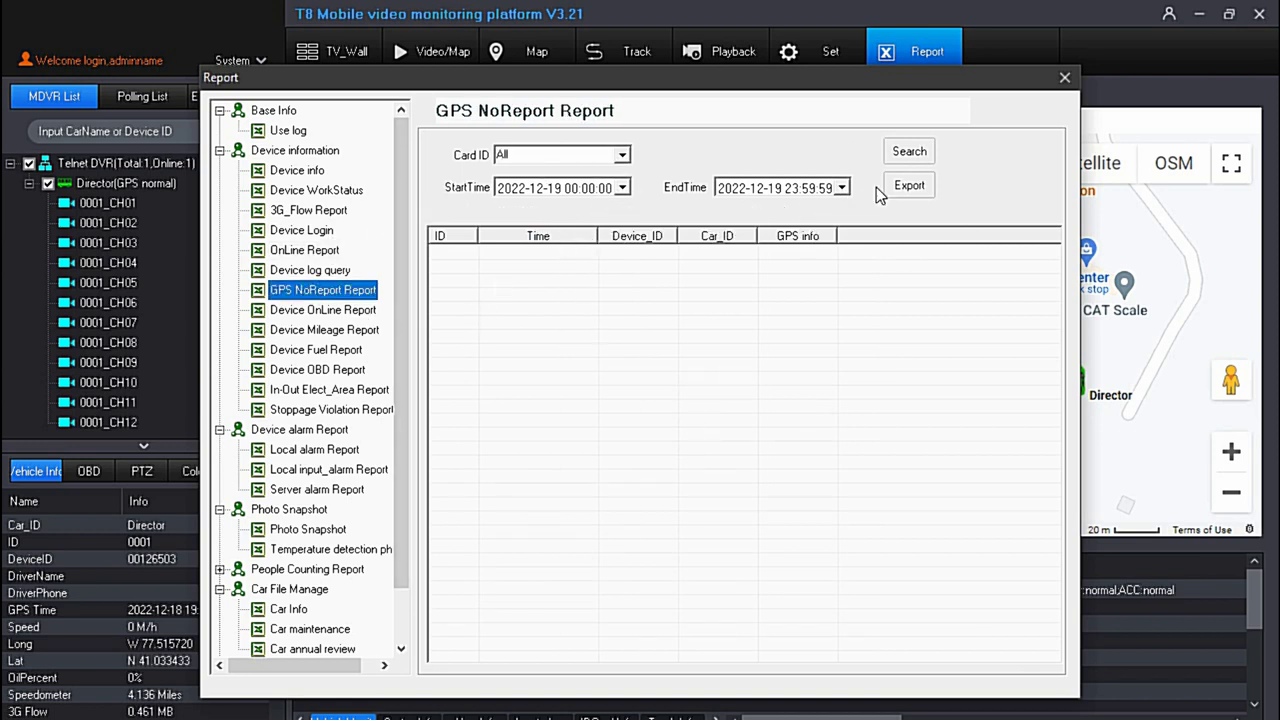
{"action": "left_click", "coordinate": [912, 160]}
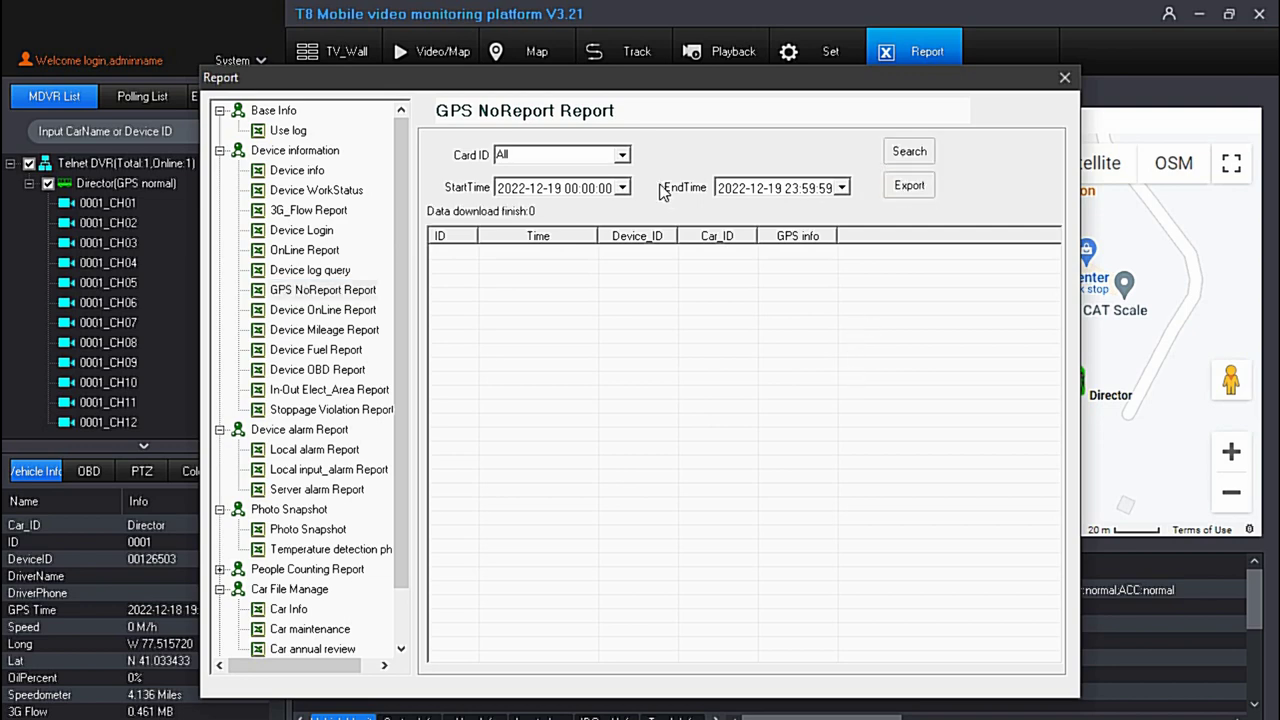
Limit the GPS NoReport Report to the Director vehicle and search it again.
{"action": "left_click", "coordinate": [621, 155]}
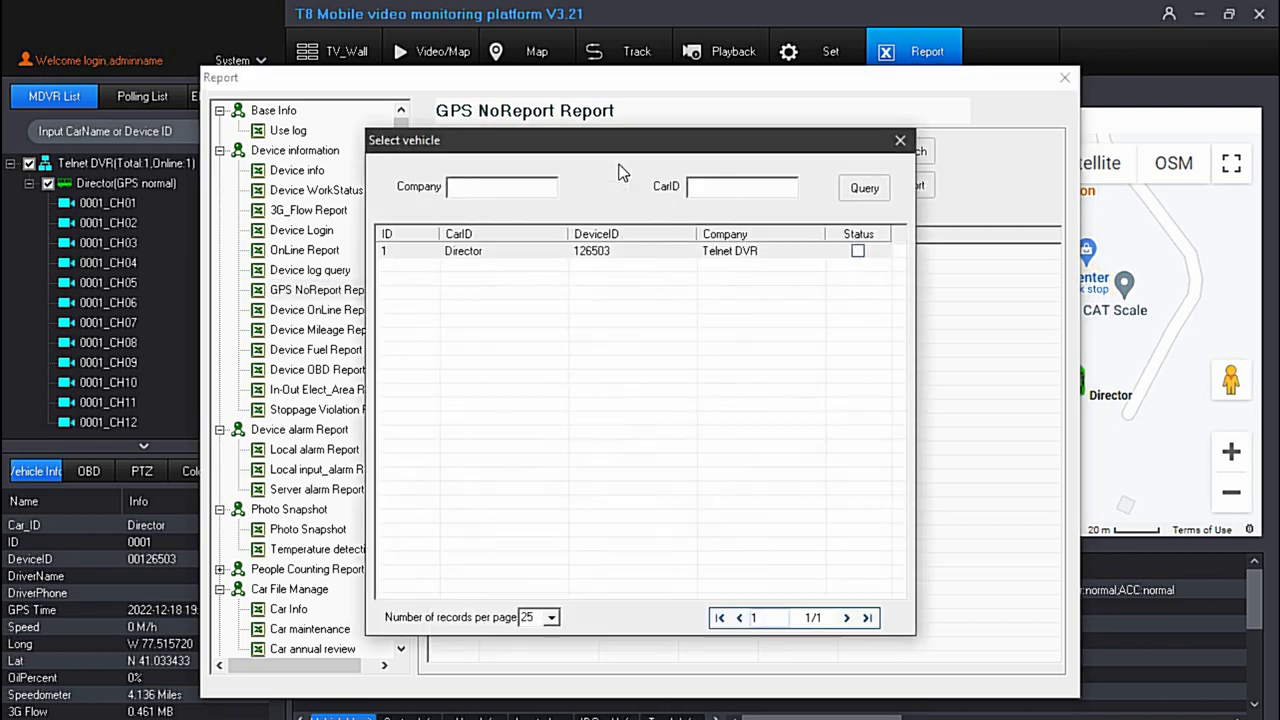
{"action": "double_click", "coordinate": [600, 251]}
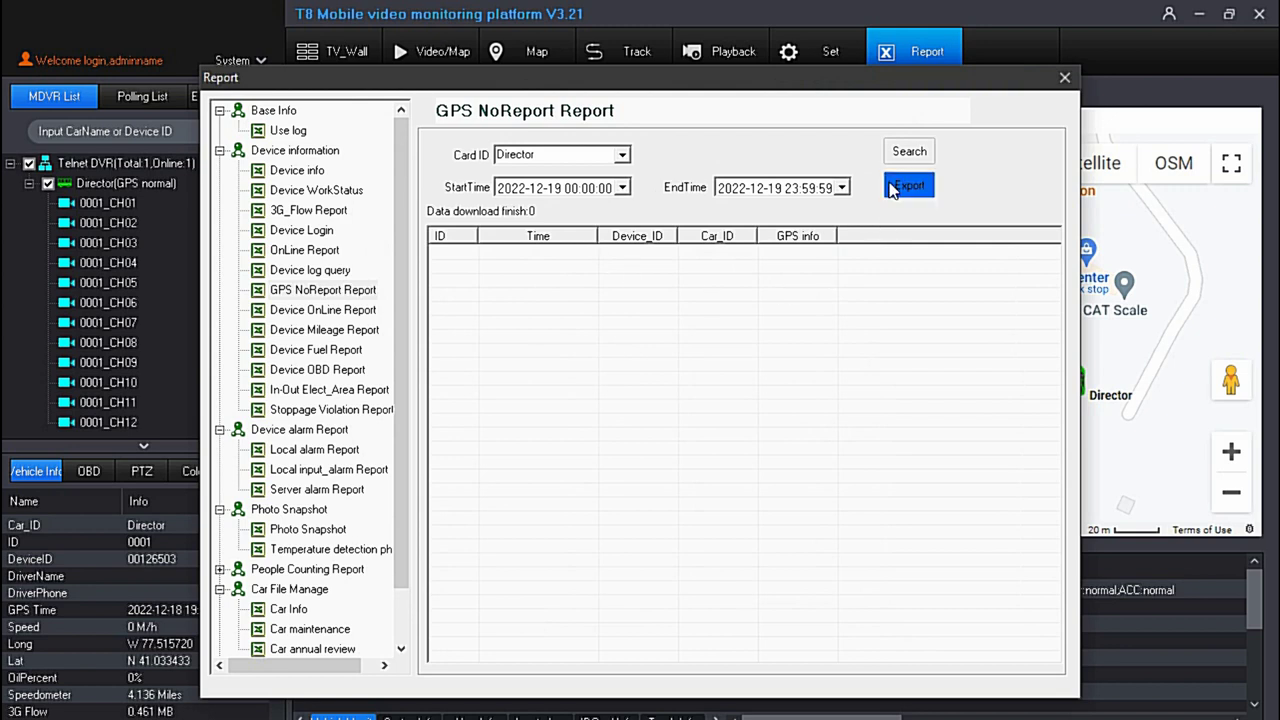
{"action": "left_click", "coordinate": [909, 157]}
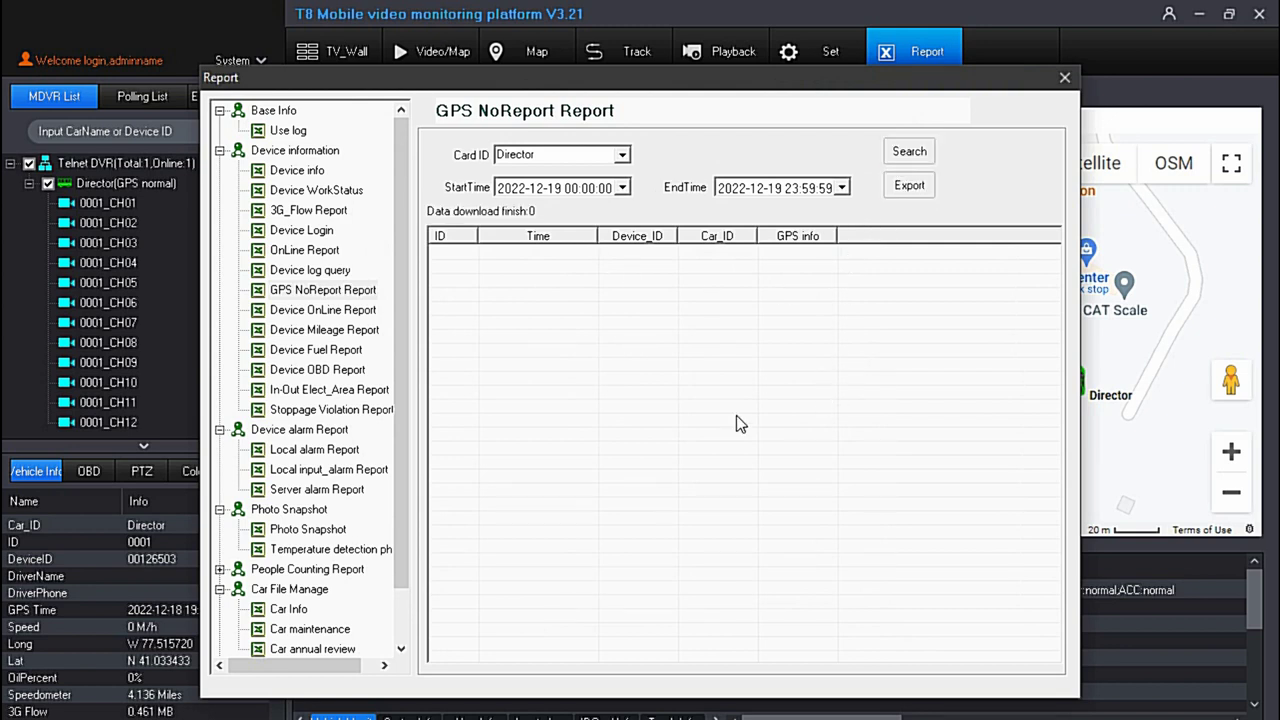
Query the Device Mileage Report for the Director vehicle.
{"action": "left_click", "coordinate": [307, 333]}
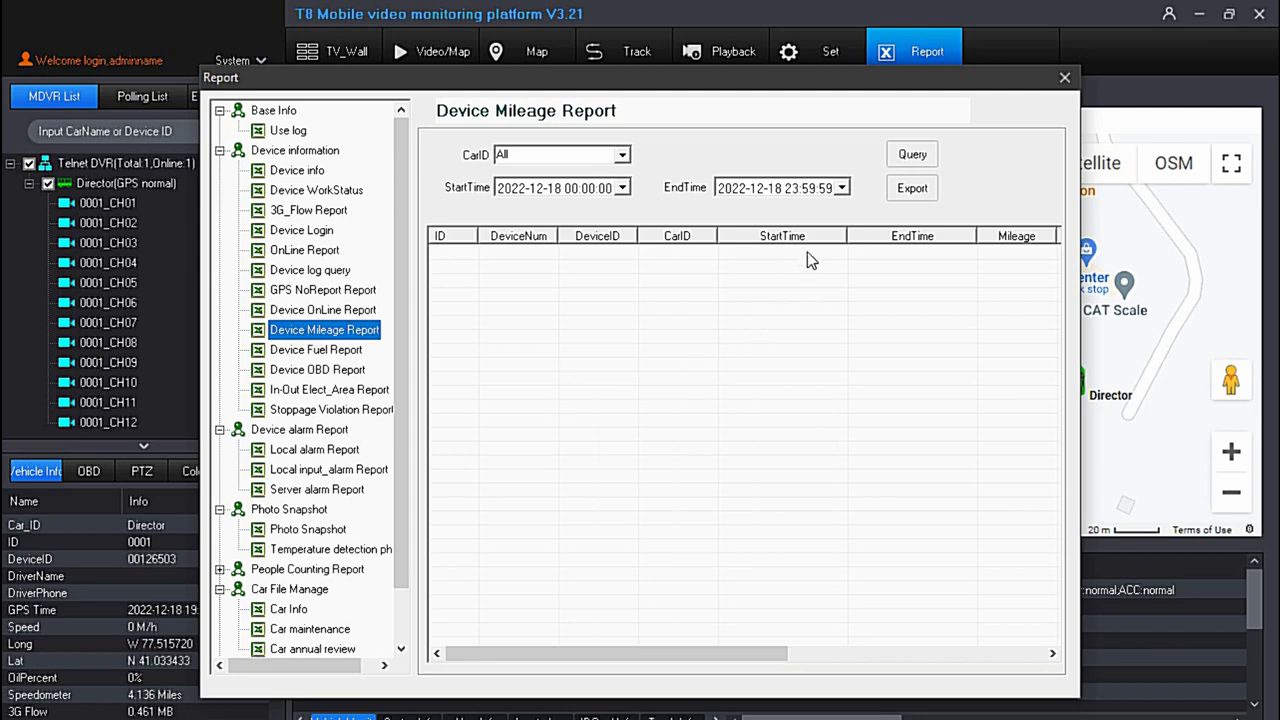
{"action": "left_click", "coordinate": [622, 155]}
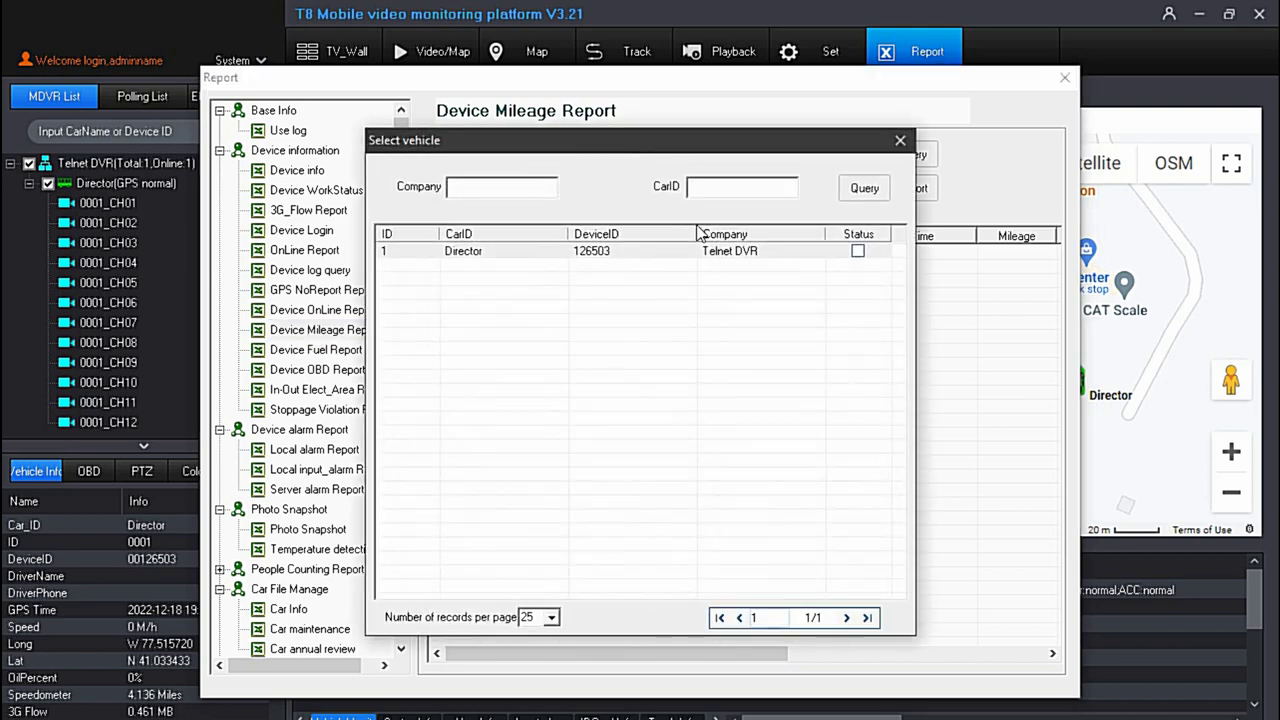
{"action": "double_click", "coordinate": [714, 256]}
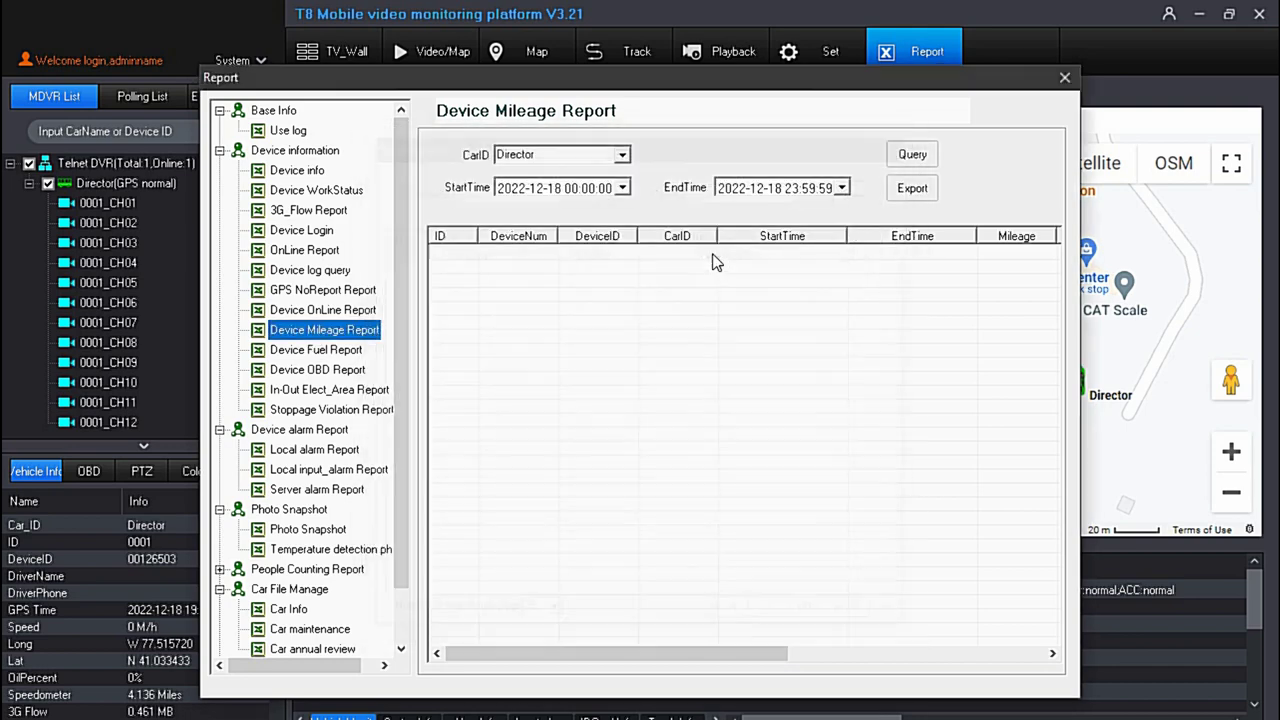
{"action": "left_click", "coordinate": [905, 157]}
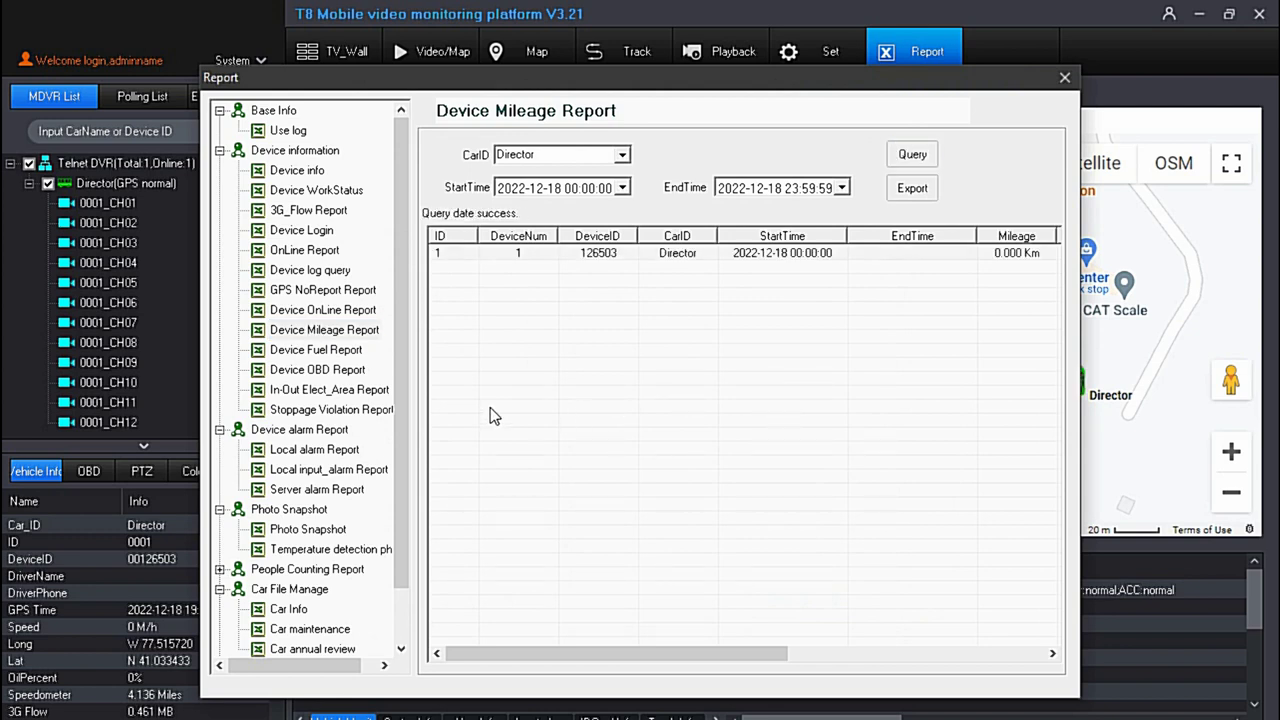
Query the Stoppage Violation Report for the Director vehicle and close the report window.
{"action": "left_click", "coordinate": [348, 411]}
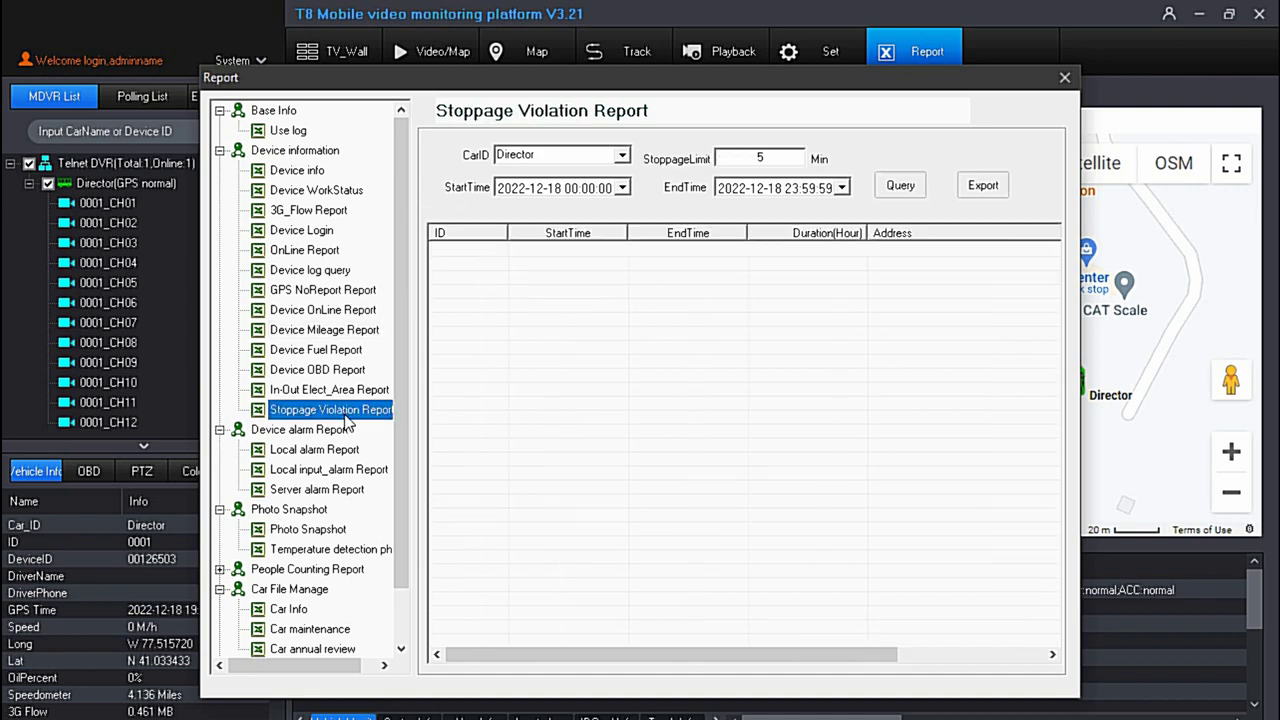
{"action": "left_click", "coordinate": [888, 186]}
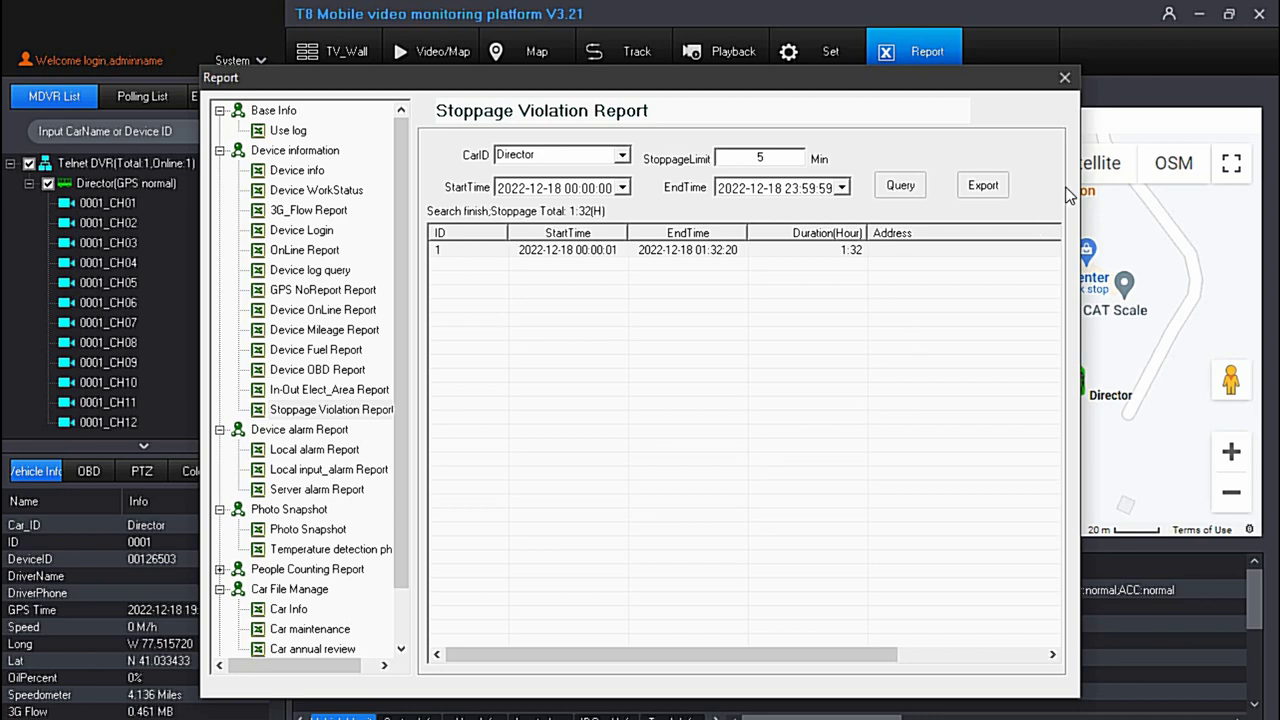
{"action": "left_click", "coordinate": [1064, 77]}
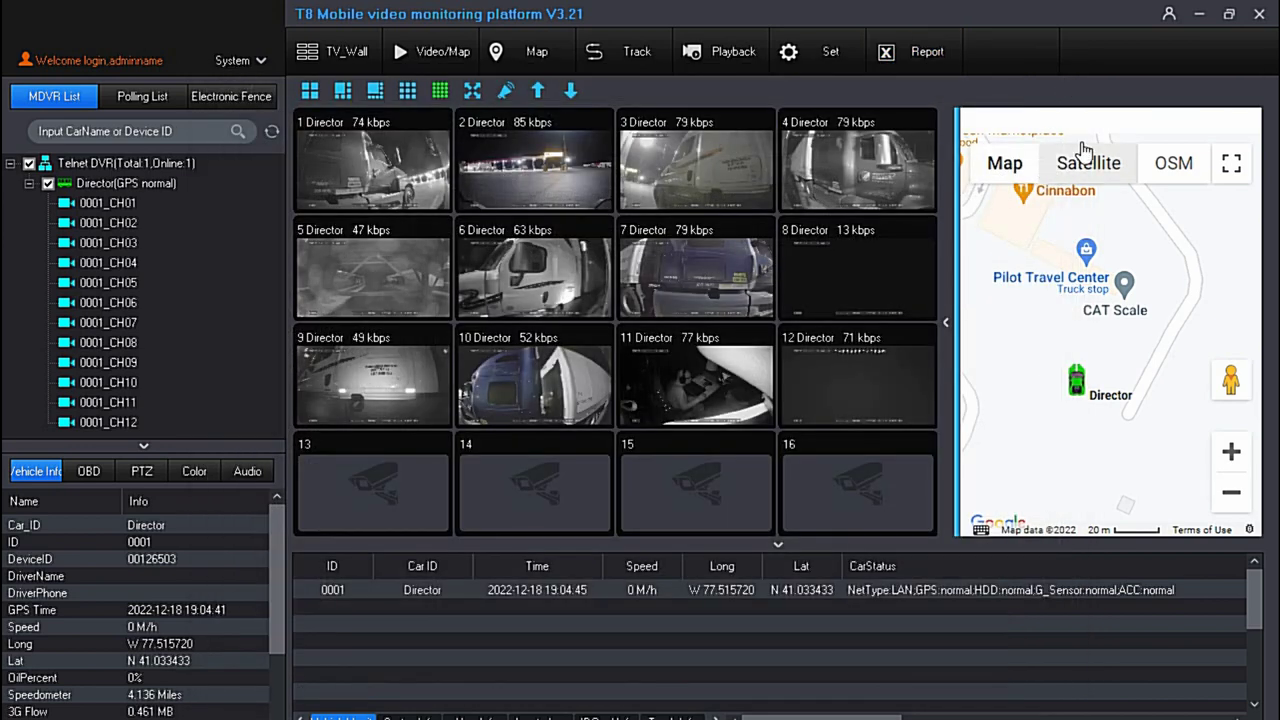
Close the monitoring platform and open the downloaded recording 20221216_092959_Director_20221218_18592887.h264 in Video Playback Analyzing Software.
{"action": "left_click", "coordinate": [1259, 16]}
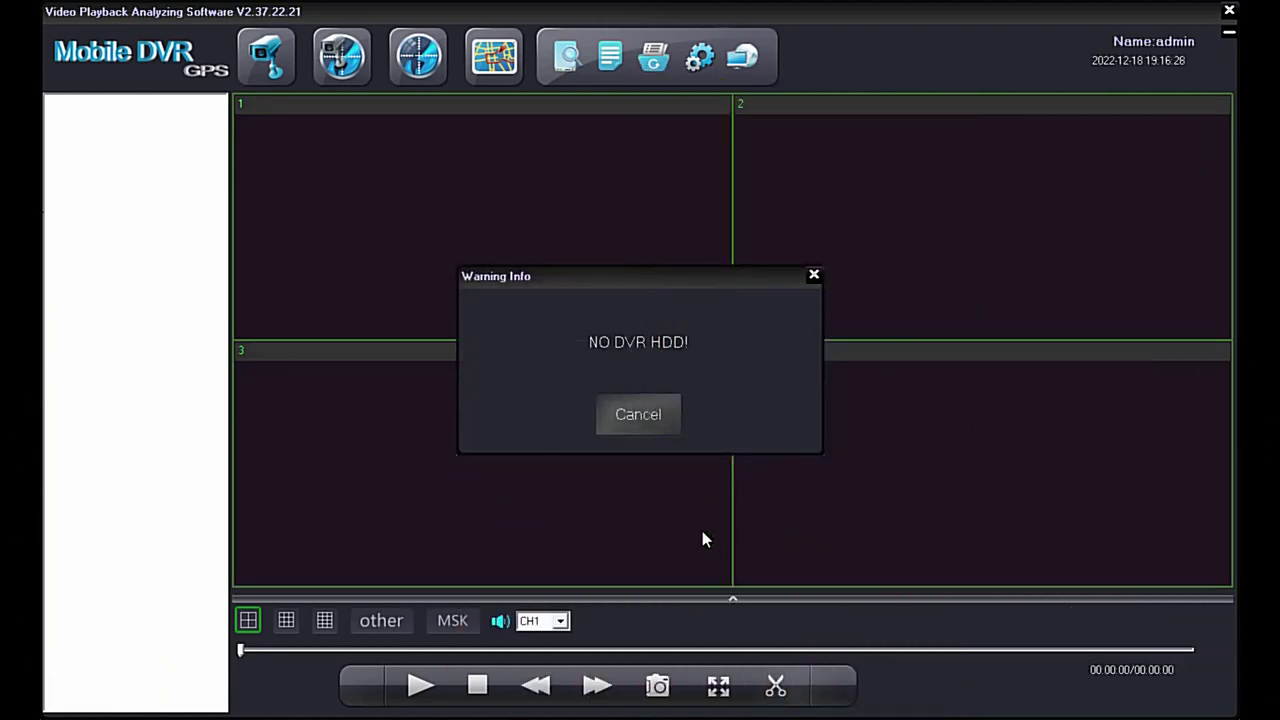
{"action": "left_click", "coordinate": [645, 425]}
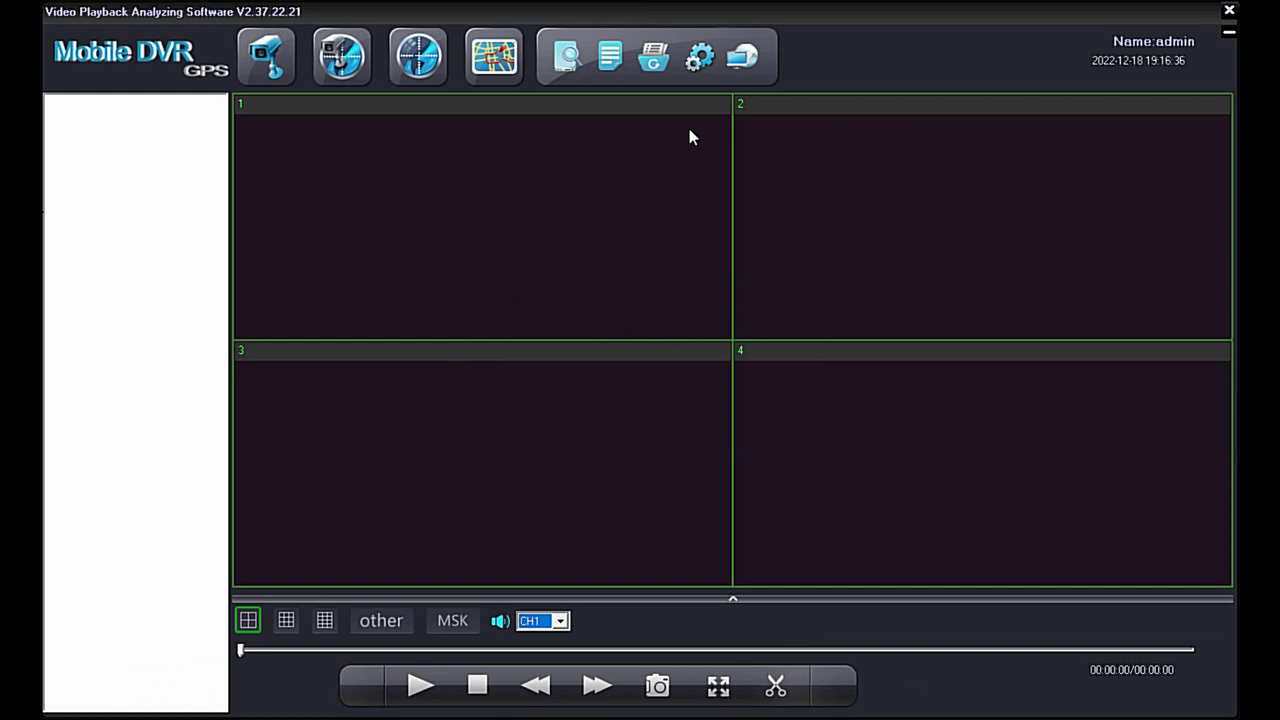
{"action": "left_click", "coordinate": [605, 75]}
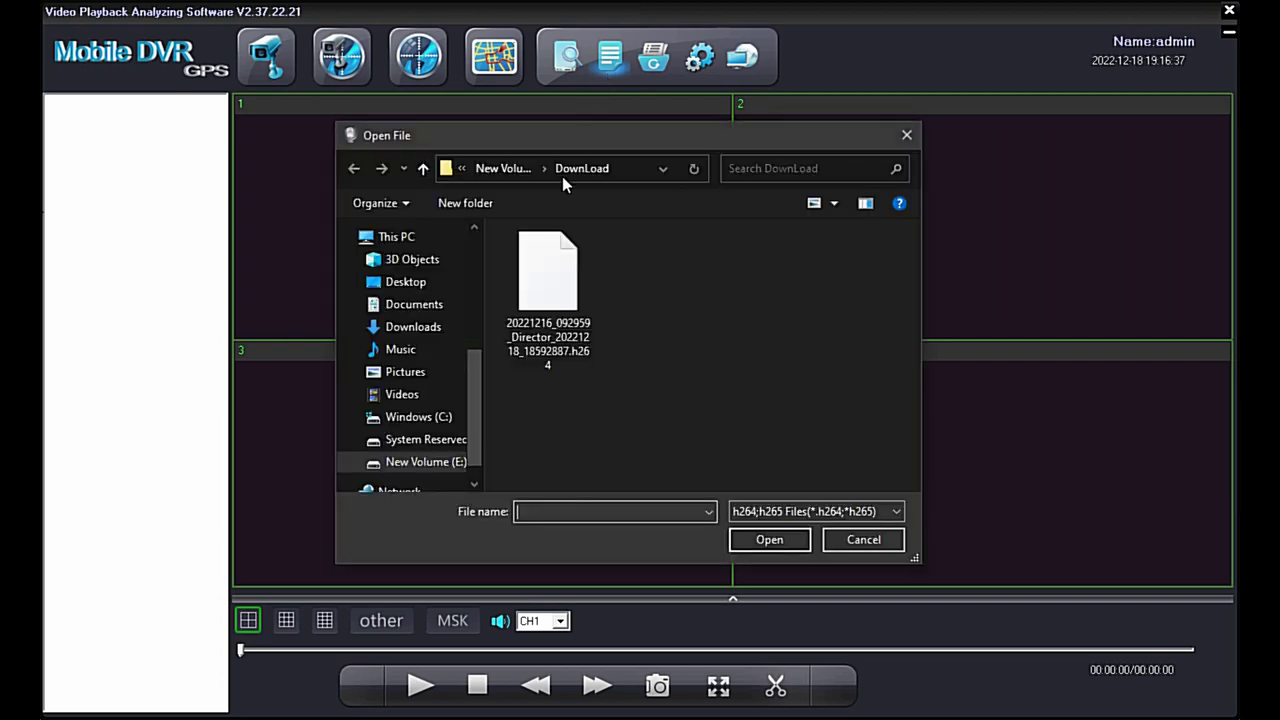
{"action": "double_click", "coordinate": [545, 270]}
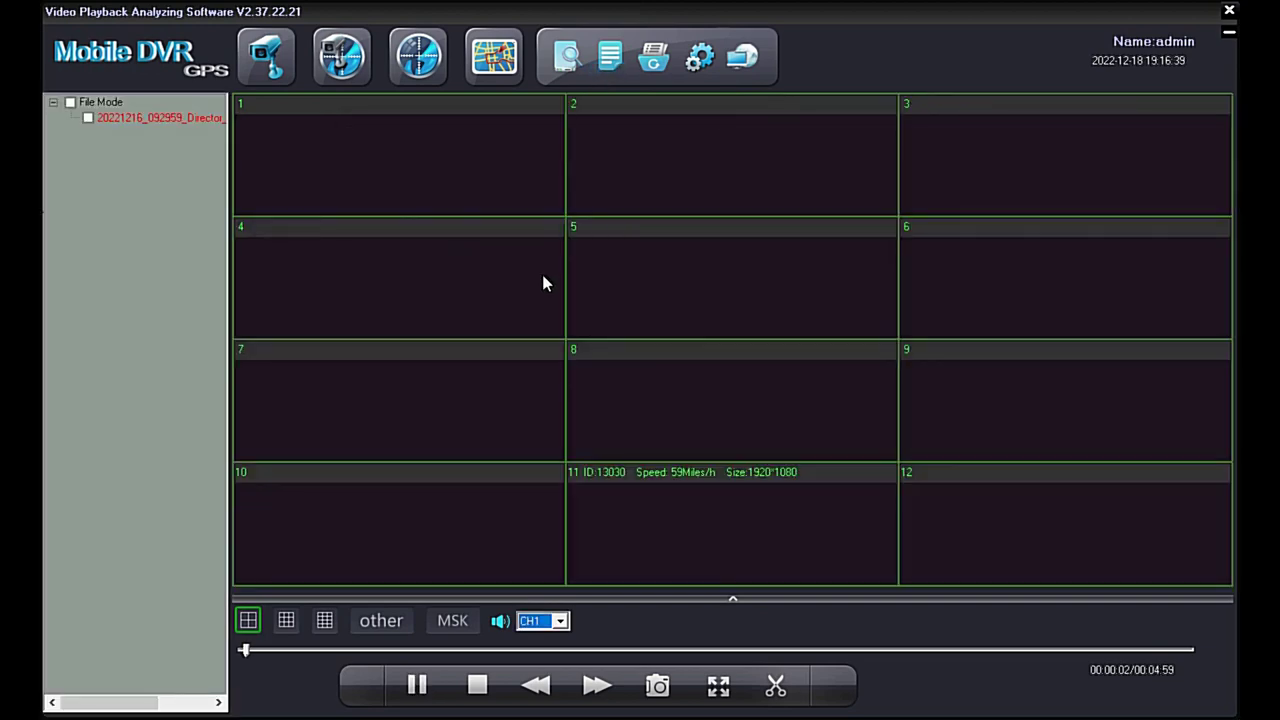
Show the recording in the twelve-channel layout and zoom the map out three times around the vehicle.
{"action": "left_click", "coordinate": [325, 620]}
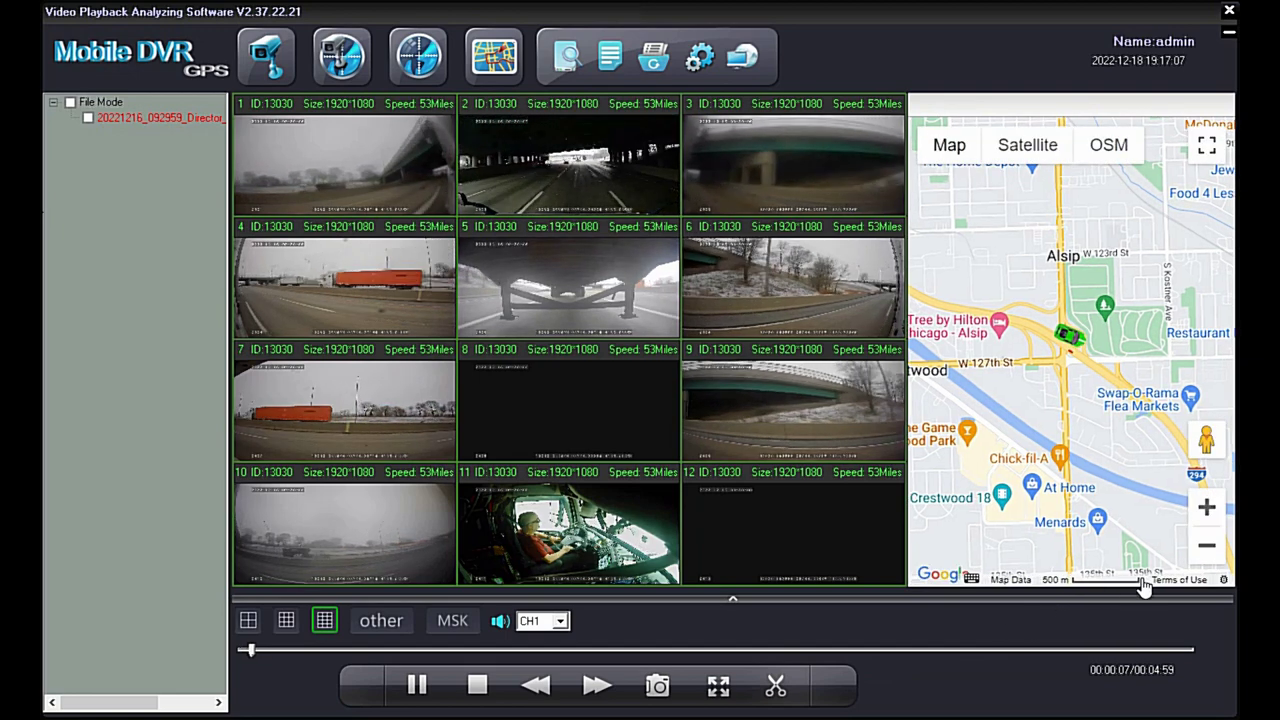
{"action": "left_click", "coordinate": [1207, 546]}
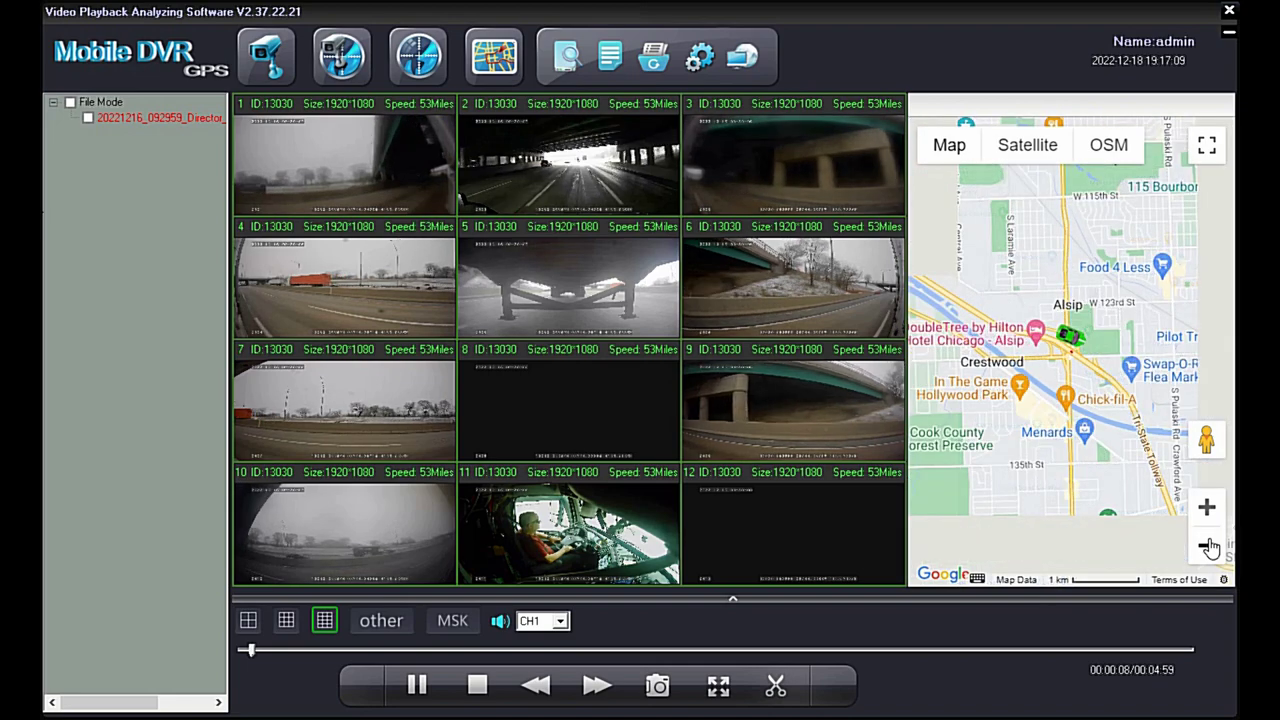
{"action": "left_click", "coordinate": [1207, 546]}
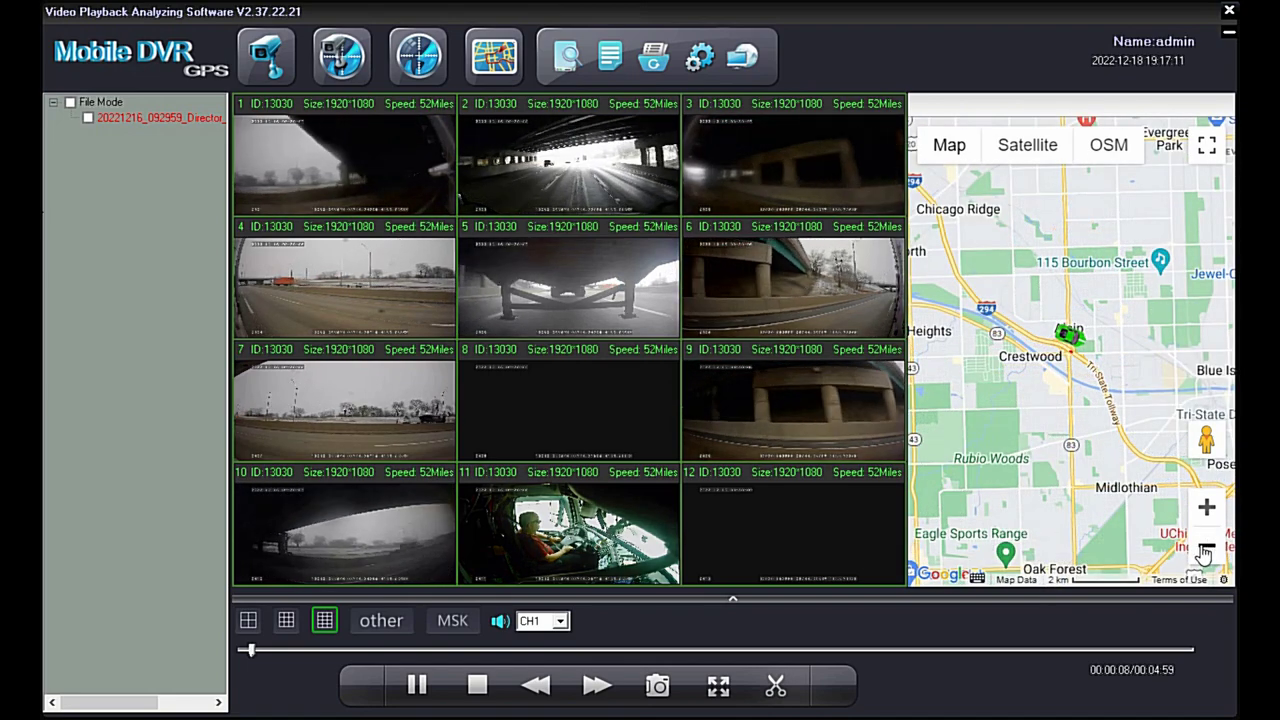
{"action": "left_click", "coordinate": [1206, 548]}
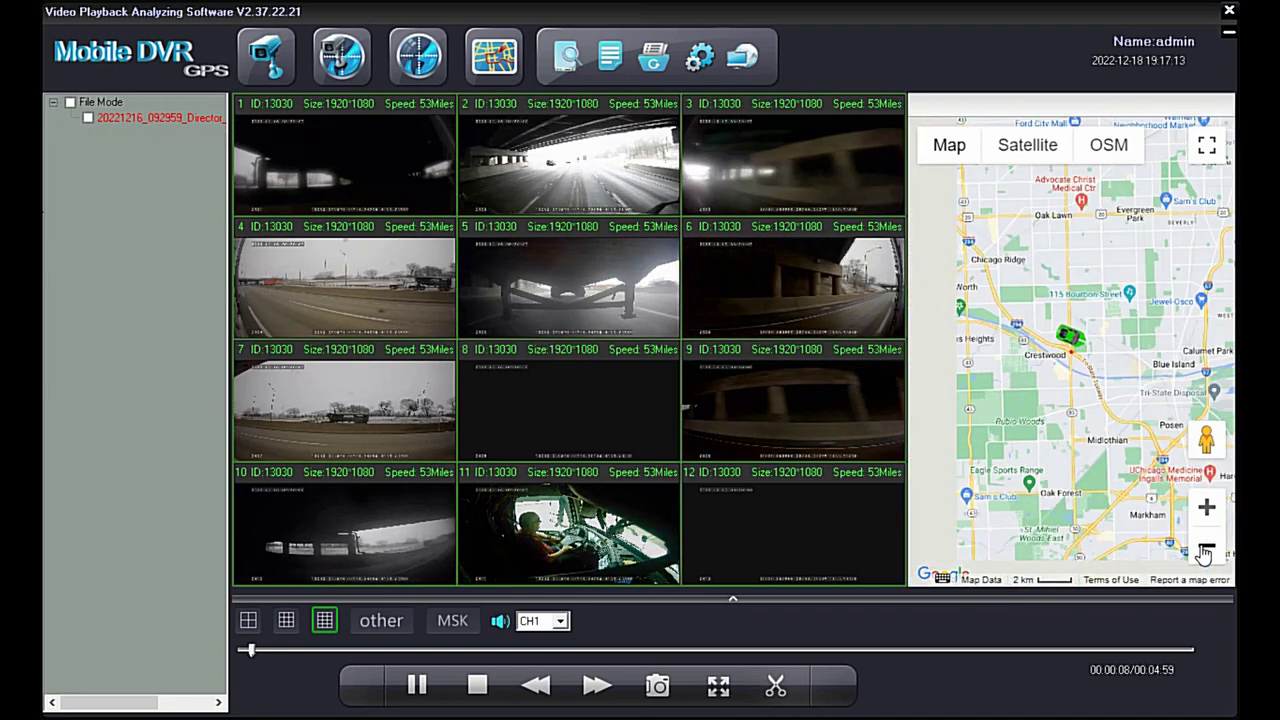